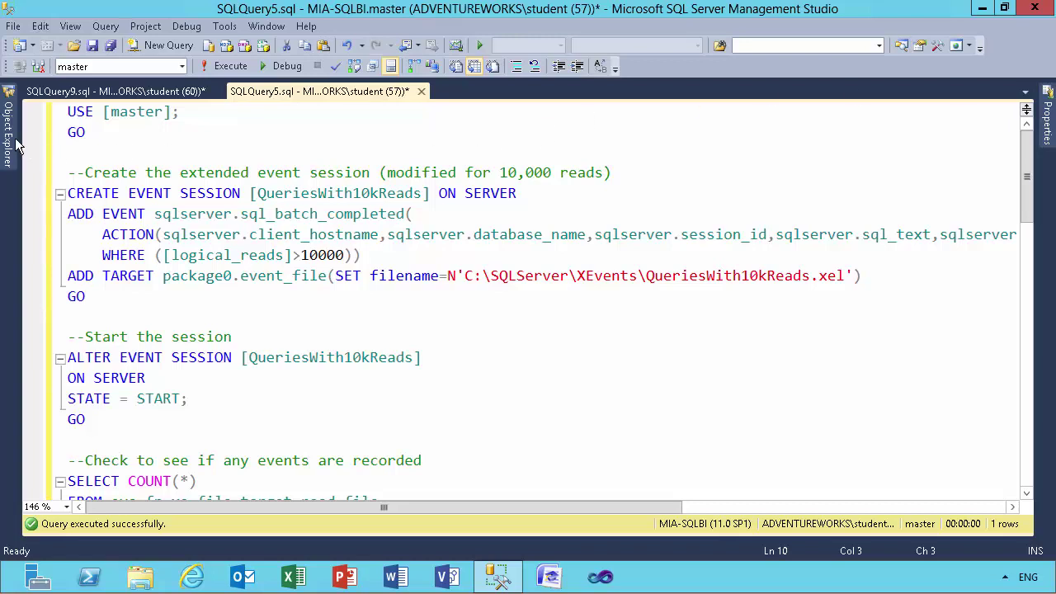
# Step: Expand Management and Extended Events in Object Explorer to view the existing event sessions
pyautogui.moveTo(10, 136)
pyautogui.click(95, 218)
pyautogui.click(44, 218)
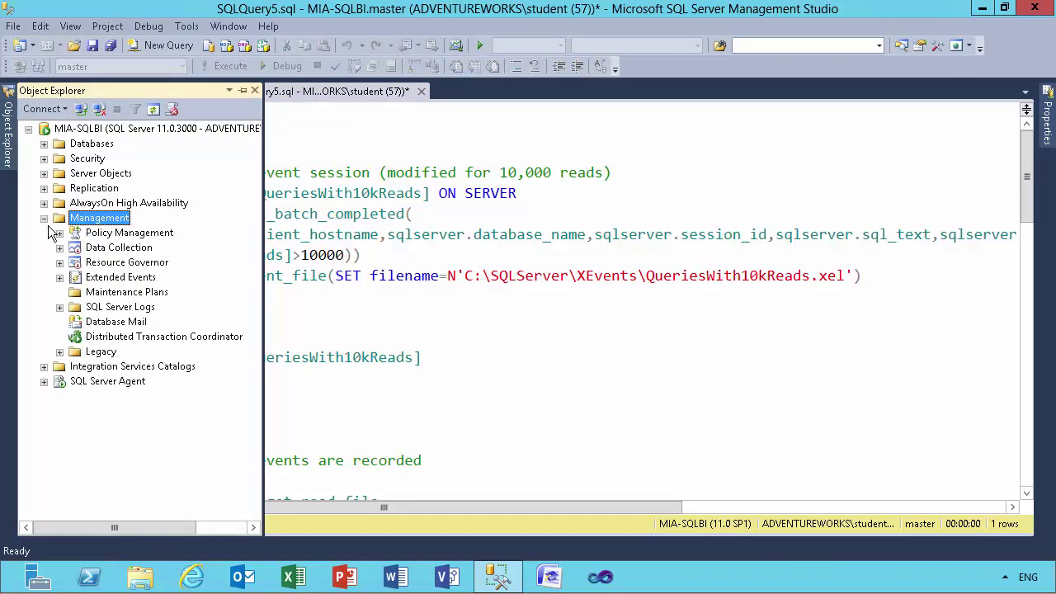
pyautogui.click(59, 278)
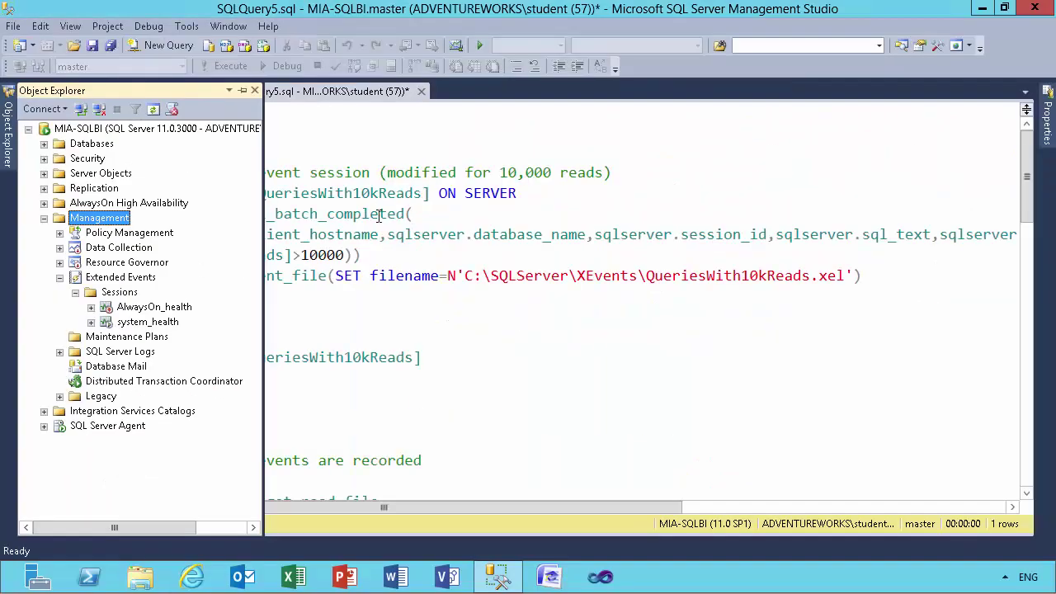
pyautogui.click(385, 215)
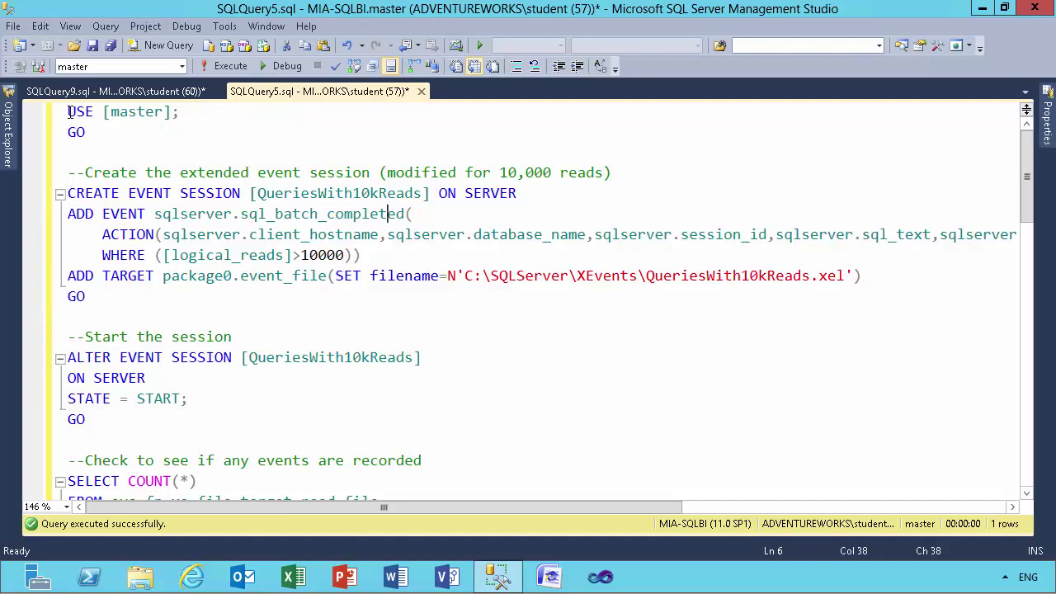
# Step: Examine the CREATE EVENT SESSION statement for QueriesWith10kReads, including its logical_reads filter and event file target
pyautogui.moveTo(69, 111); pyautogui.dragTo(106, 304)
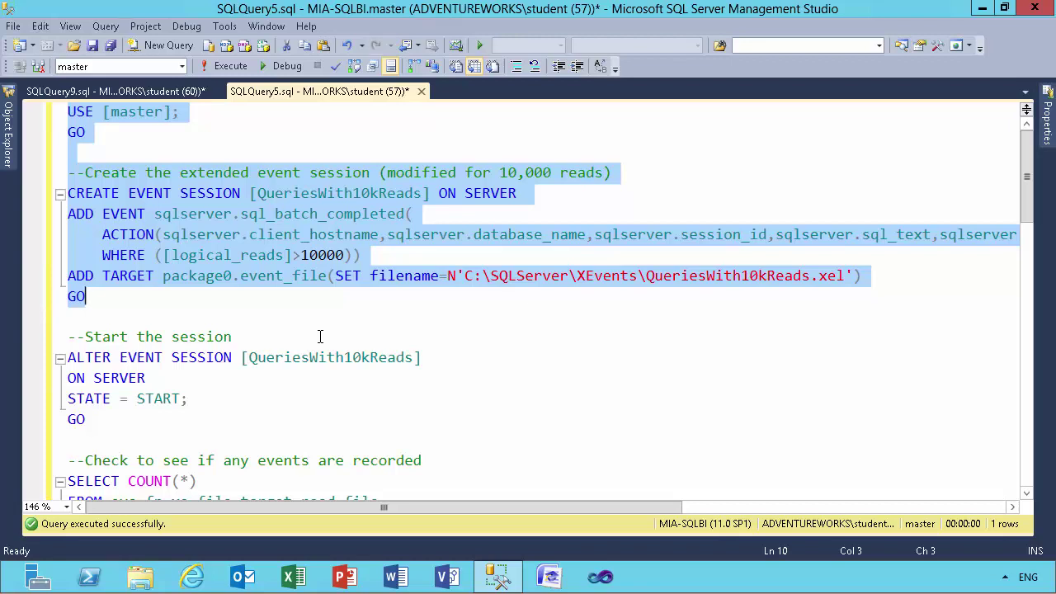
pyautogui.click(330, 337)
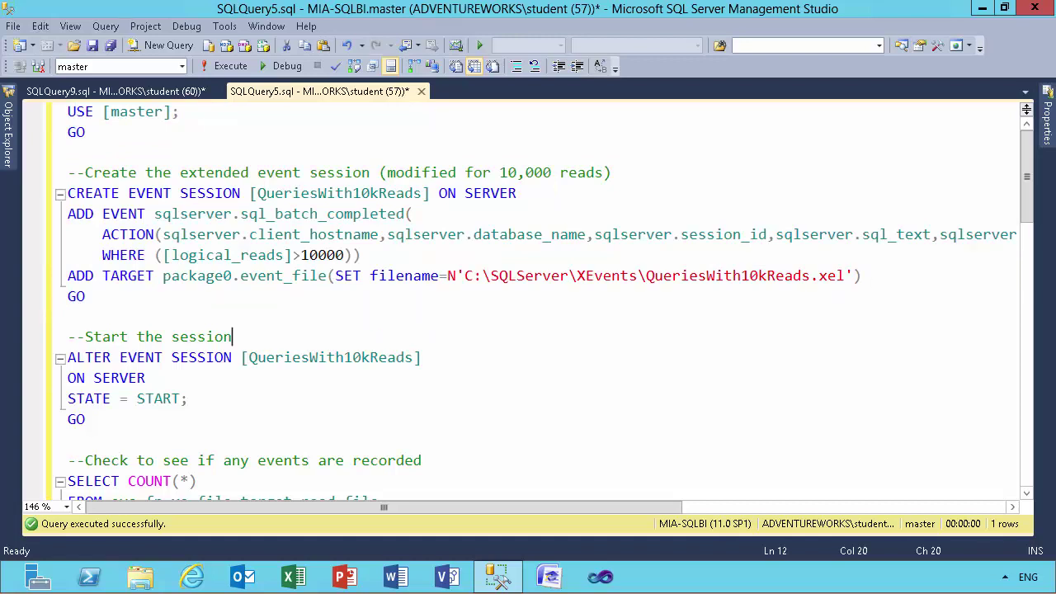
pyautogui.moveTo(56, 175)
pyautogui.mouseDown()
pyautogui.moveTo(362, 226)
pyautogui.moveTo(470, 195)
pyautogui.moveTo(526, 206)
pyautogui.mouseUp()
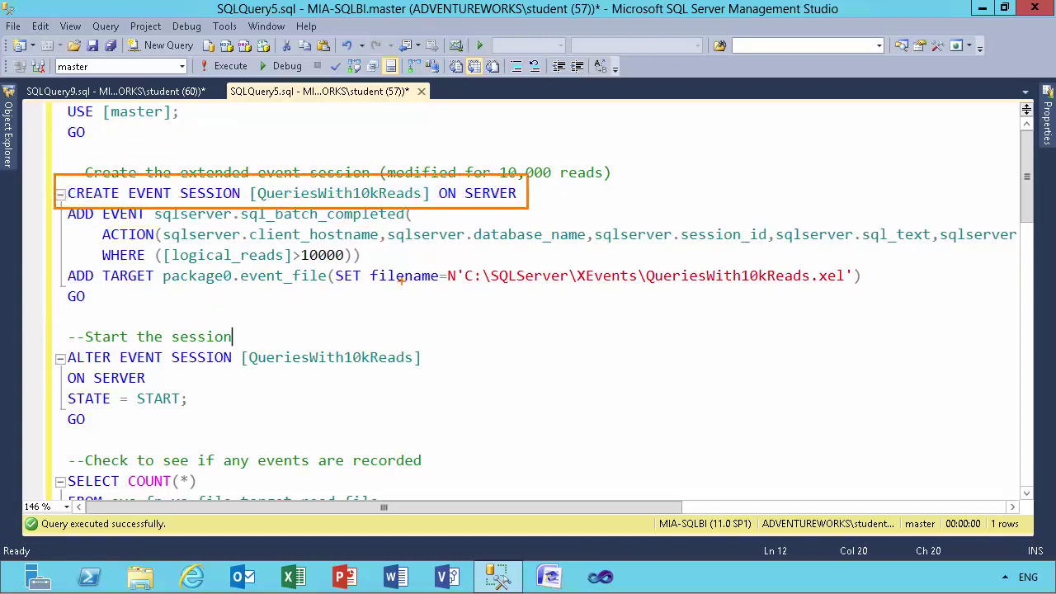
pyautogui.moveTo(377, 255); pyautogui.dragTo(511, 231)
pyautogui.moveTo(250, 264); pyautogui.dragTo(361, 263)
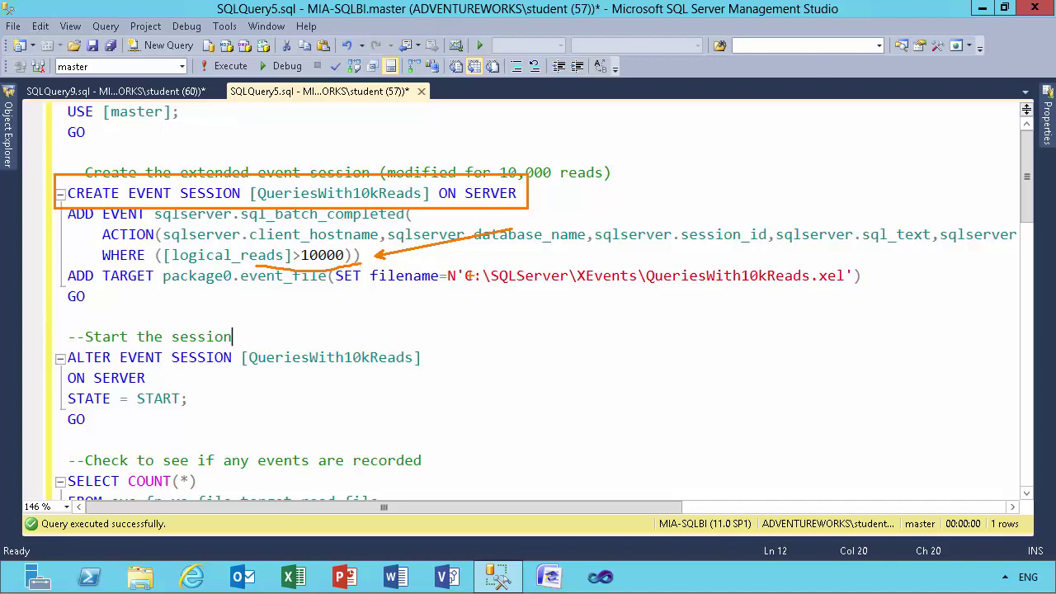
pyautogui.moveTo(441, 255); pyautogui.dragTo(870, 293)
pyautogui.moveTo(769, 288); pyautogui.dragTo(846, 372)
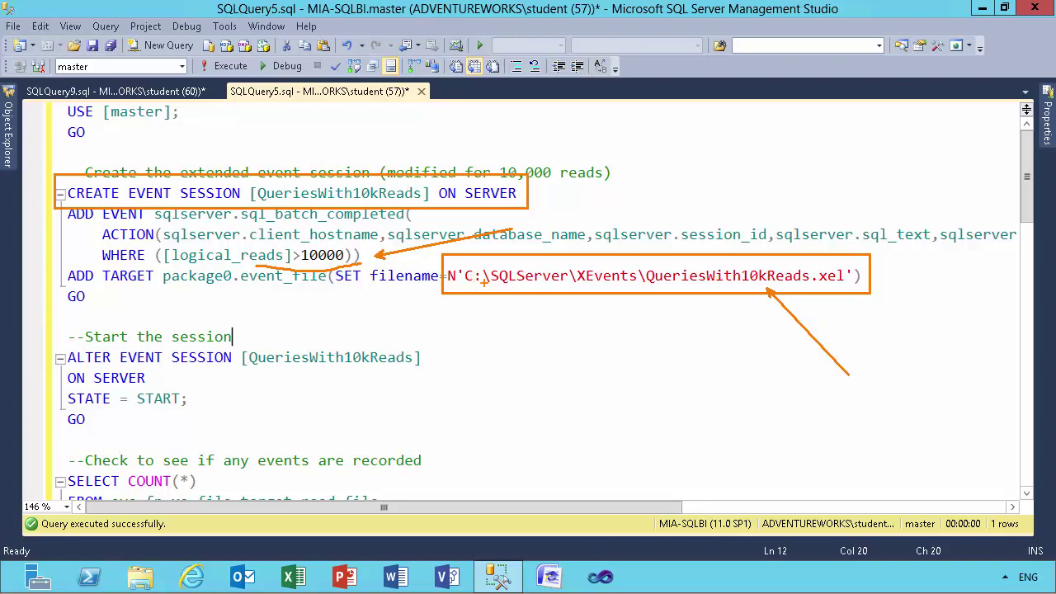
pyautogui.moveTo(477, 283); pyautogui.dragTo(632, 286)
pyautogui.press('Escape')
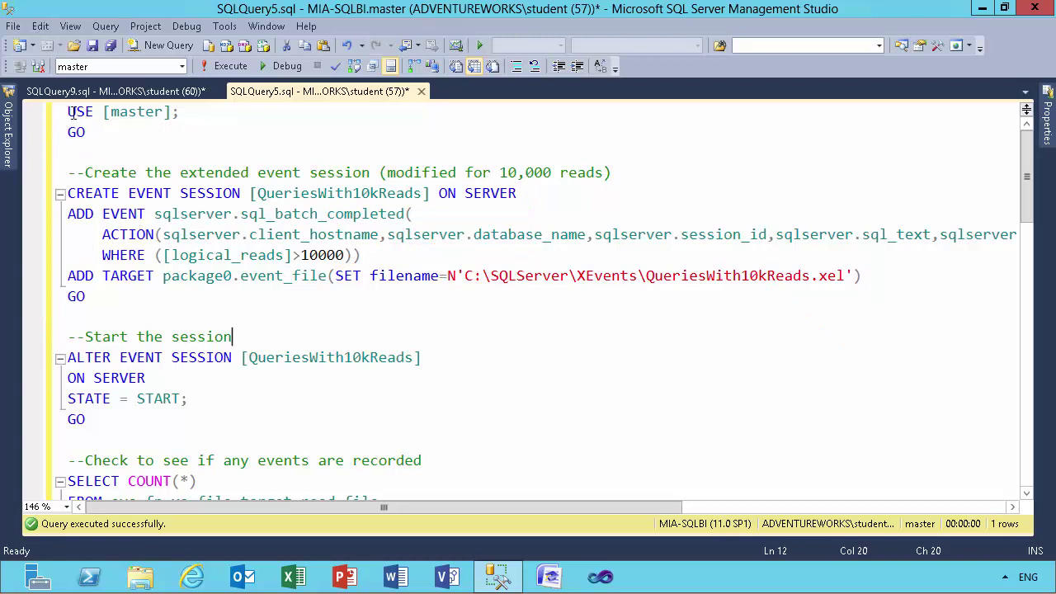
# Step: Execute only the script from USE [master] through the CREATE EVENT SESSION batch for QueriesWith10kReads
pyautogui.moveTo(70, 113); pyautogui.dragTo(102, 300)
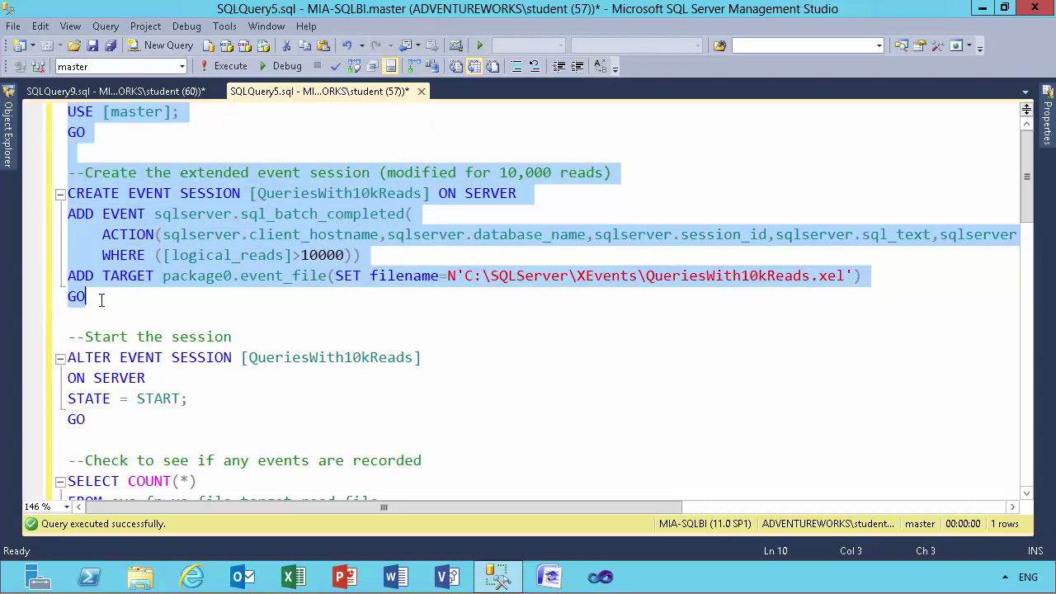
pyautogui.click(224, 66)
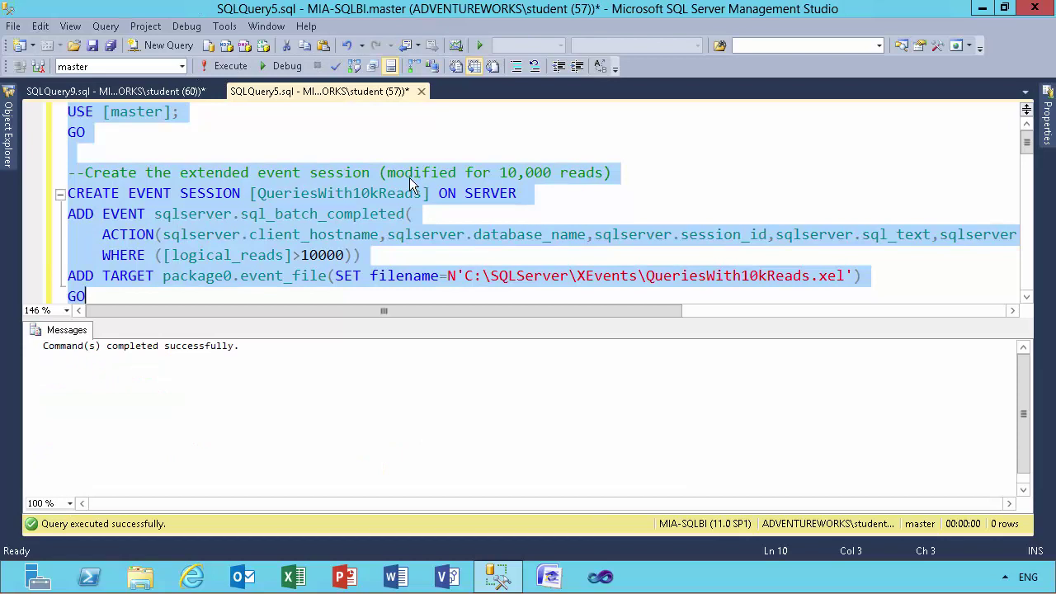
pyautogui.click(498, 193)
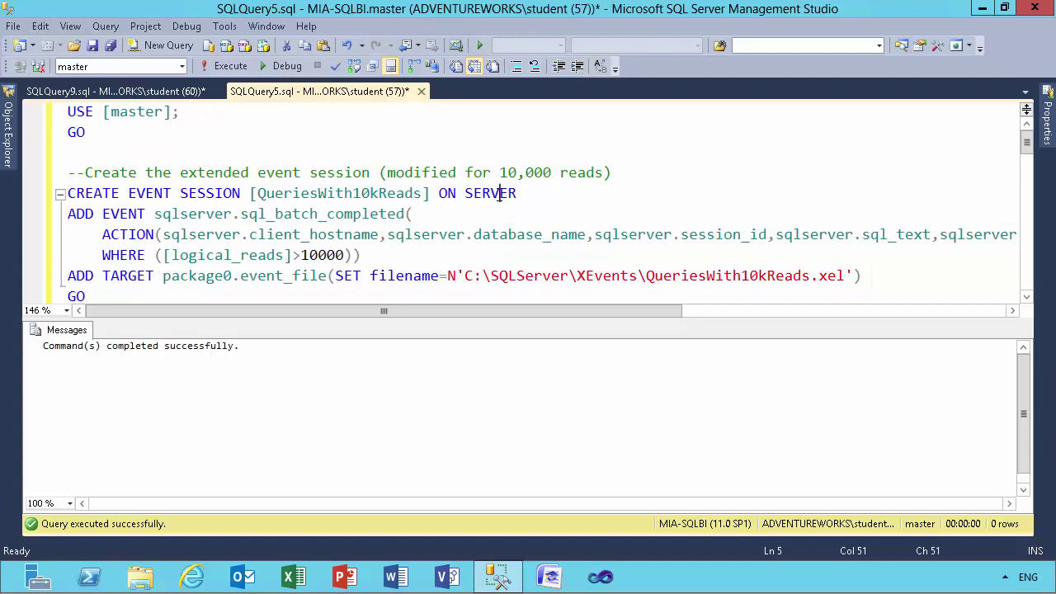
# Step: Execute only the ALTER EVENT SESSION batch that sets QueriesWith10kReads to STATE = START
pyautogui.scroll(-1, 498, 194)
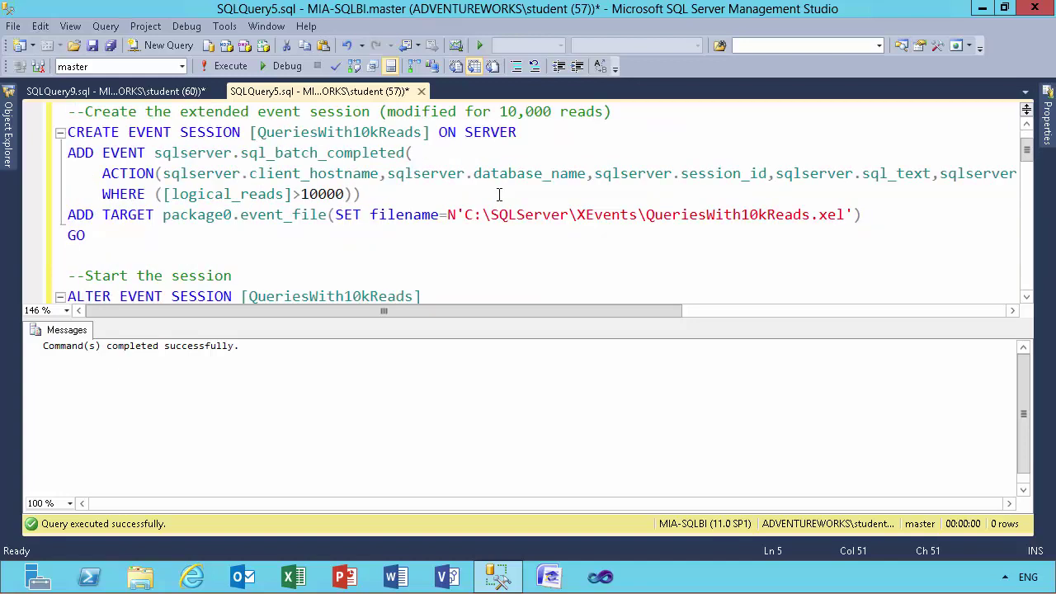
pyautogui.scroll(-1, 499, 194)
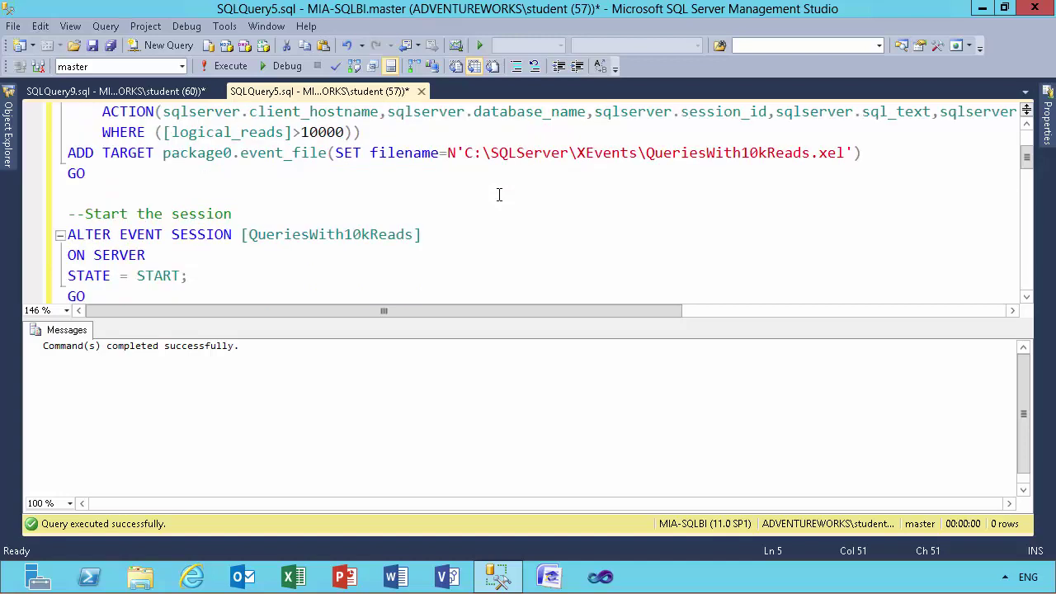
pyautogui.click(504, 187)
pyautogui.scroll(-1, 505, 188)
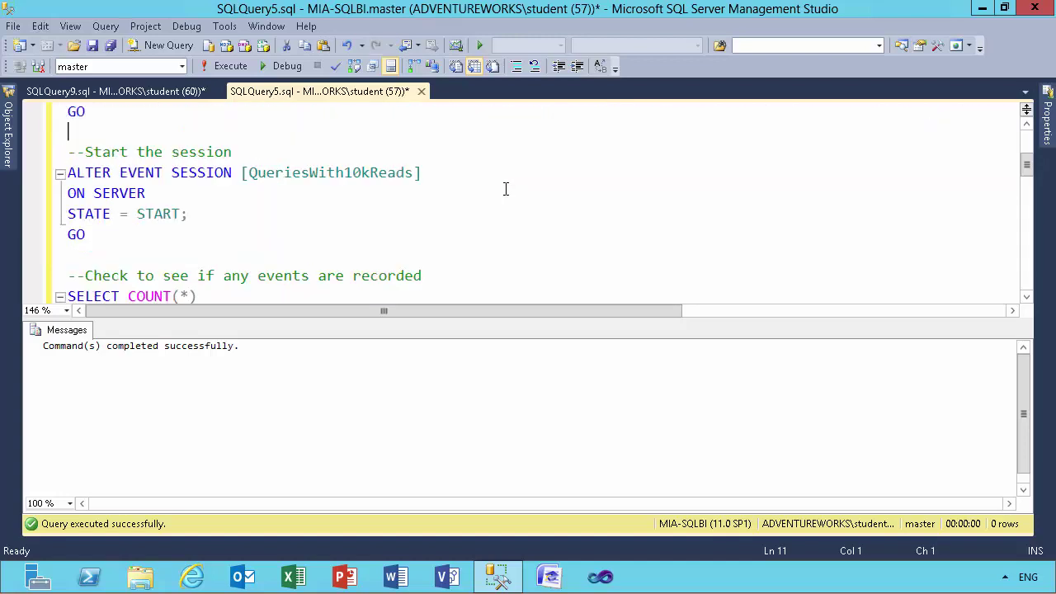
pyautogui.click(221, 186)
pyautogui.click(70, 177)
pyautogui.moveTo(81, 179); pyautogui.dragTo(93, 234)
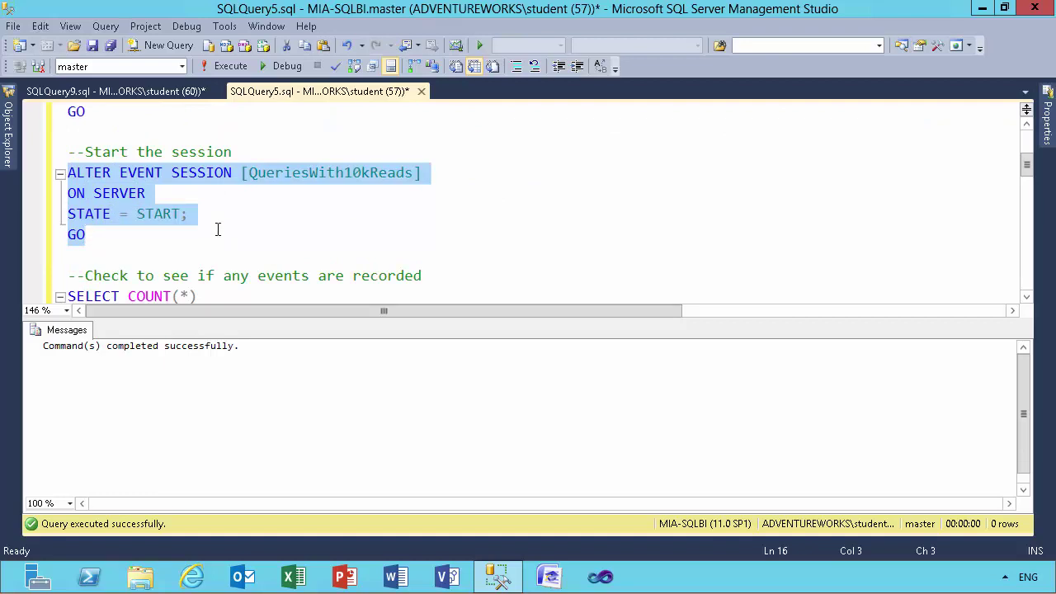
pyautogui.click(226, 66)
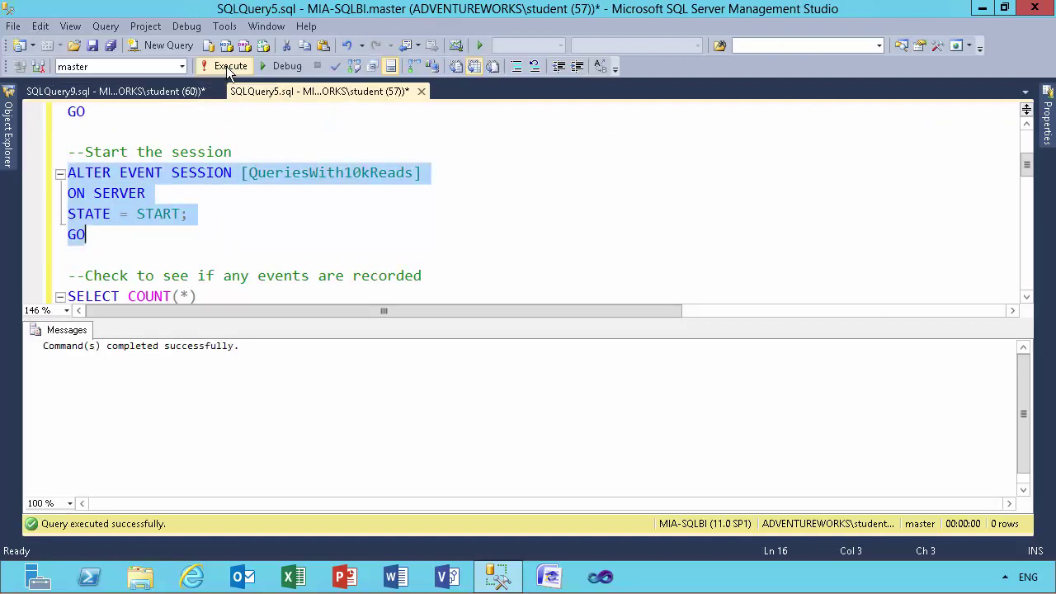
# Step: Refresh the Extended Events node in Object Explorer to check for the QueriesWith10kReads session
pyautogui.click(8, 132)
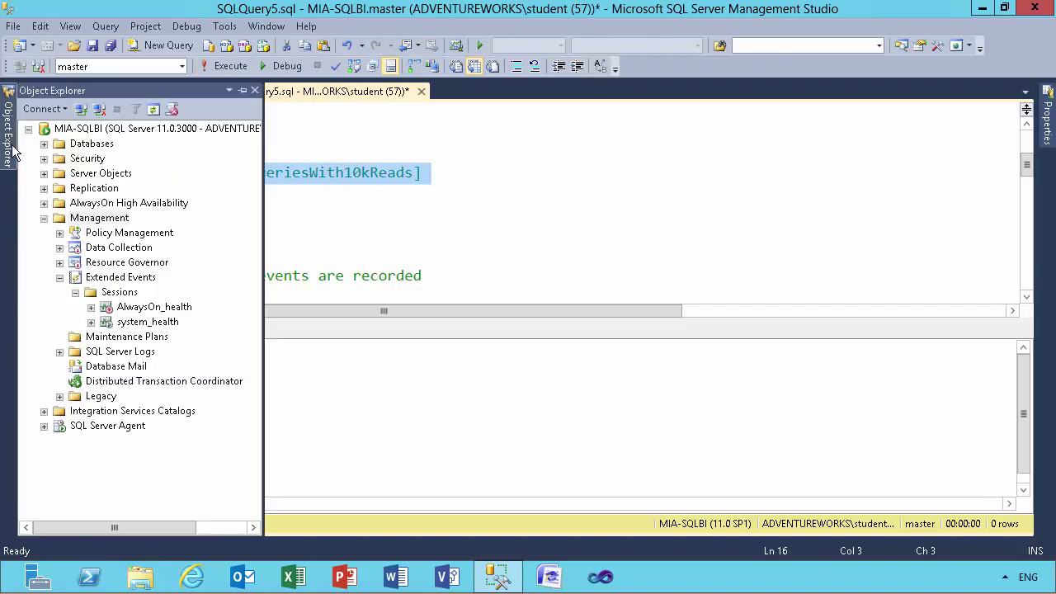
pyautogui.click(114, 281)
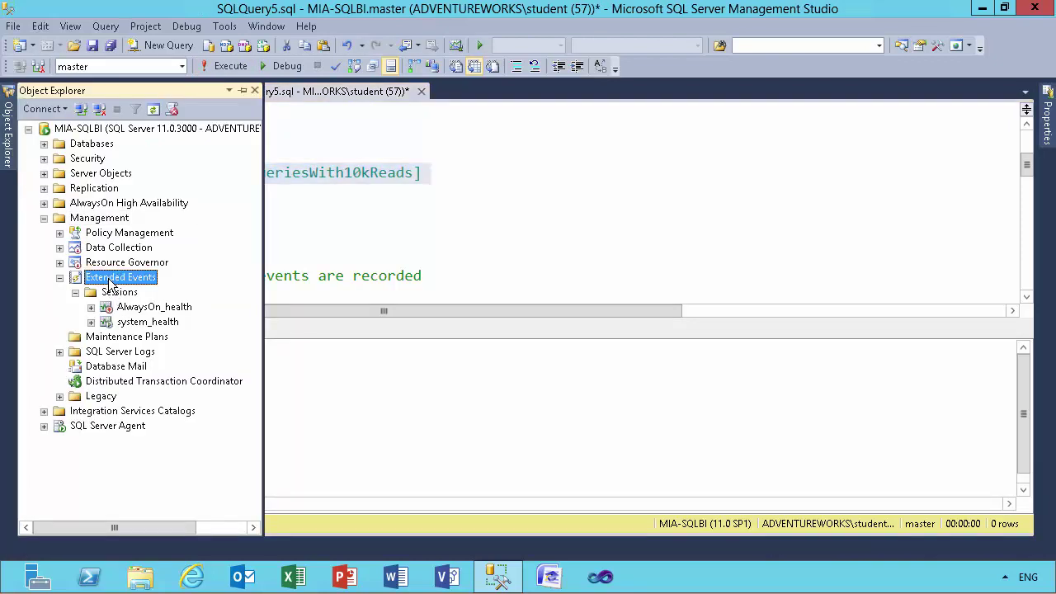
pyautogui.click(155, 110)
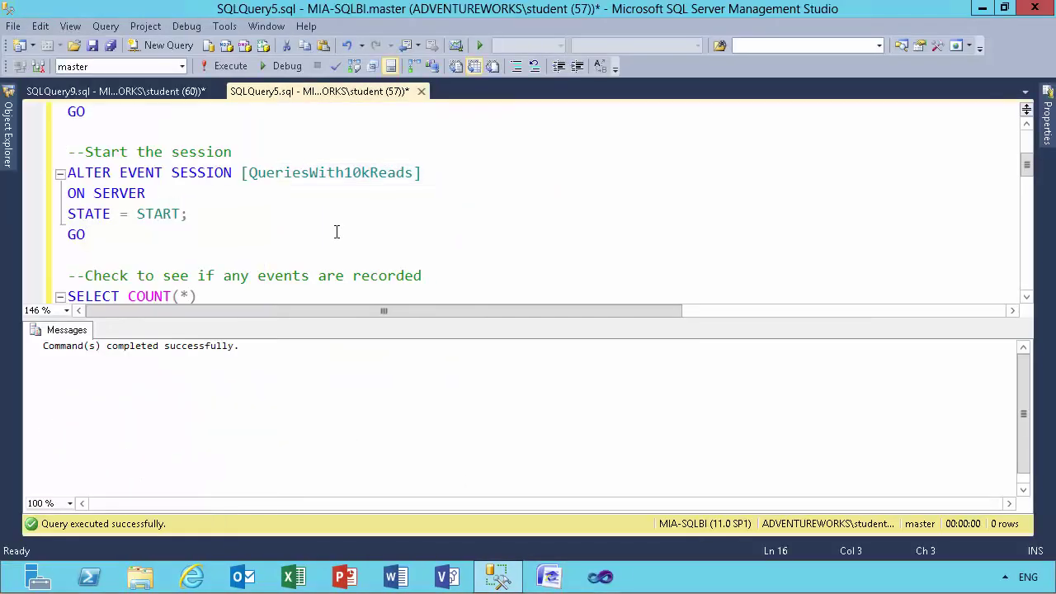
# Step: Execute the AWDataWarehouse query in SQLQuery9.sql that cross applies dbo.DimReseller with dbo.DimProduct
pyautogui.click(137, 92)
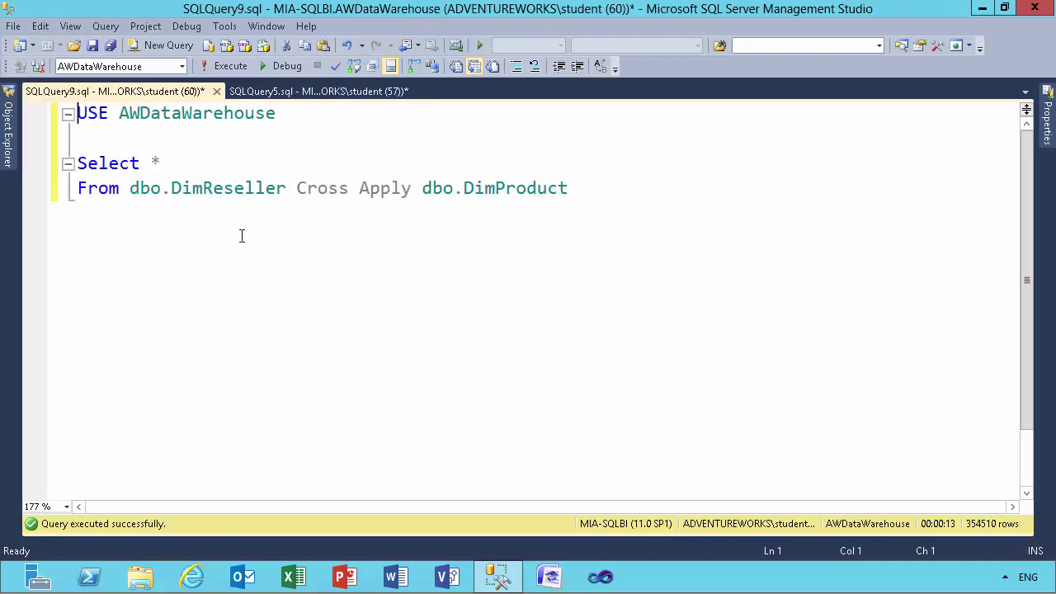
pyautogui.moveTo(348, 217); pyautogui.dragTo(386, 323)
pyautogui.moveTo(286, 170)
pyautogui.mouseDown()
pyautogui.moveTo(348, 207)
pyautogui.moveTo(417, 207)
pyautogui.mouseUp()
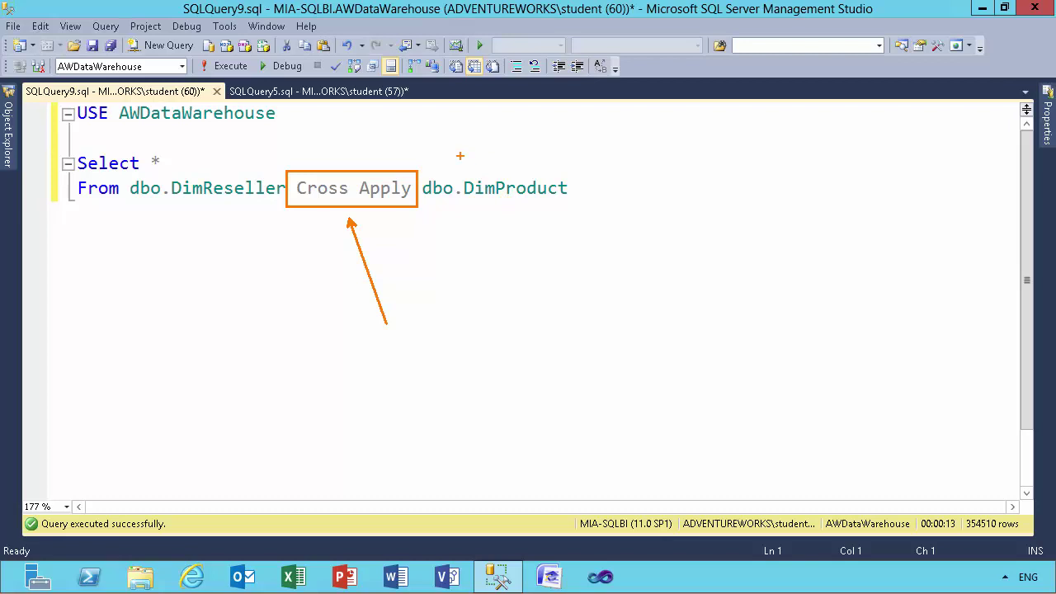
pyautogui.press('Escape')
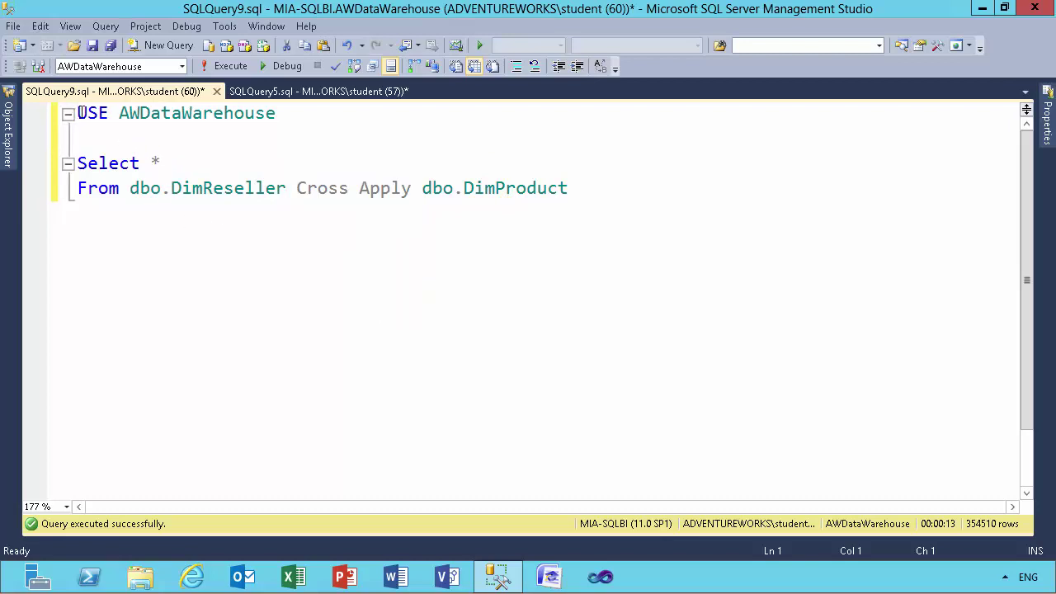
pyautogui.moveTo(79, 113); pyautogui.dragTo(573, 188)
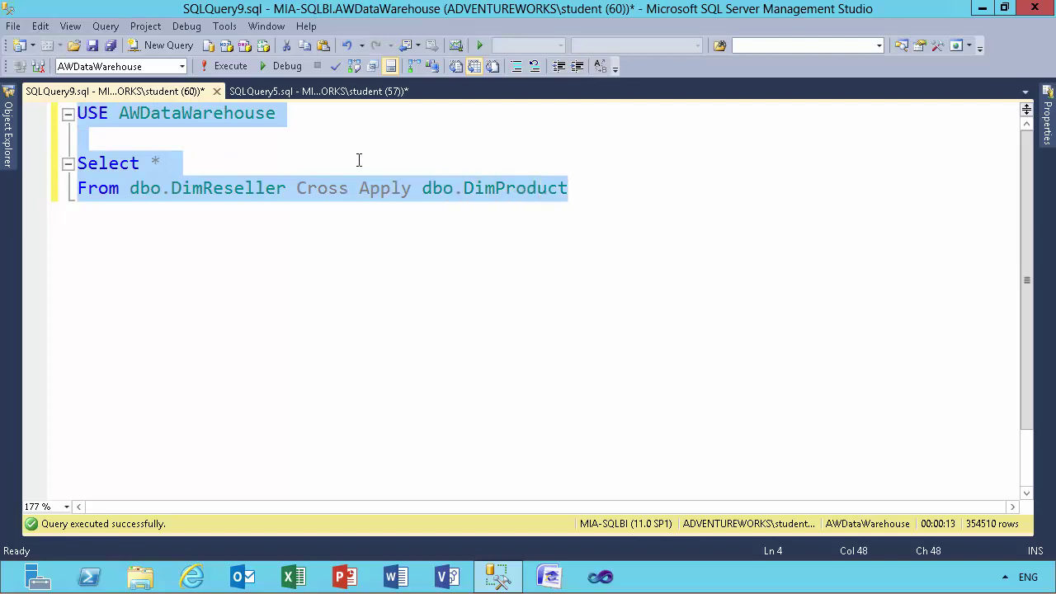
pyautogui.click(228, 67)
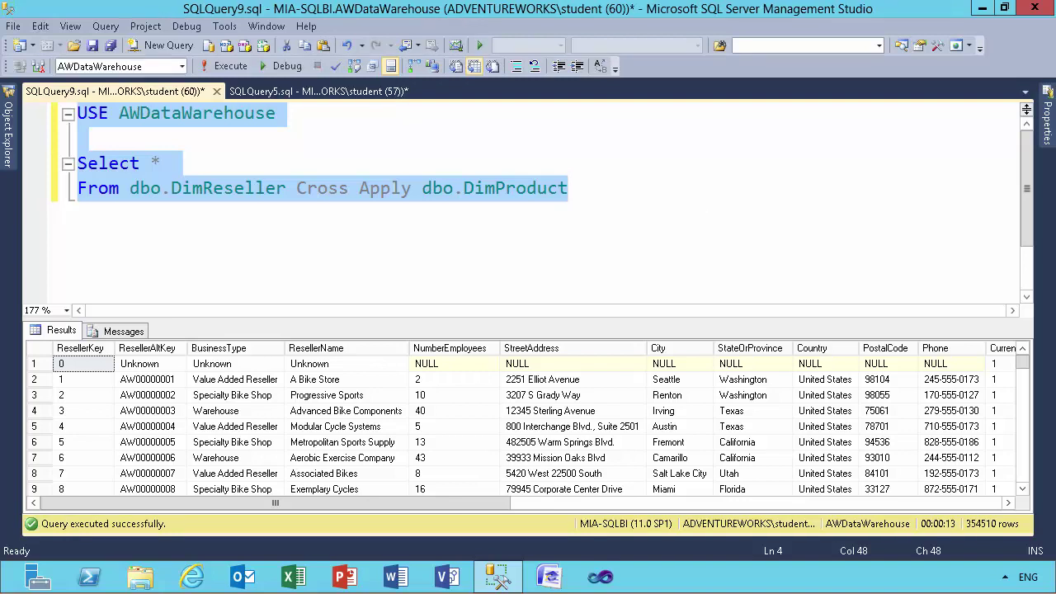
# Step: Return to SQLQuery5.sql and execute the SELECT COUNT(*) batch that checks the QueriesWith10kReads event files for recorded events
pyautogui.click(304, 90)
pyautogui.click(341, 230)
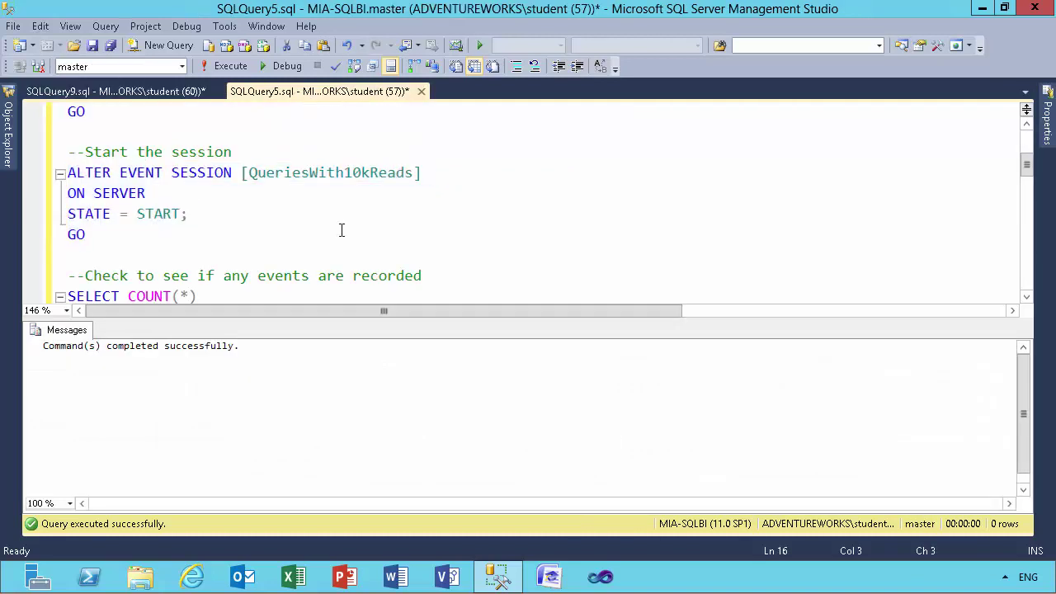
pyautogui.scroll(-1, 342, 230)
pyautogui.scroll(-1, 341, 230)
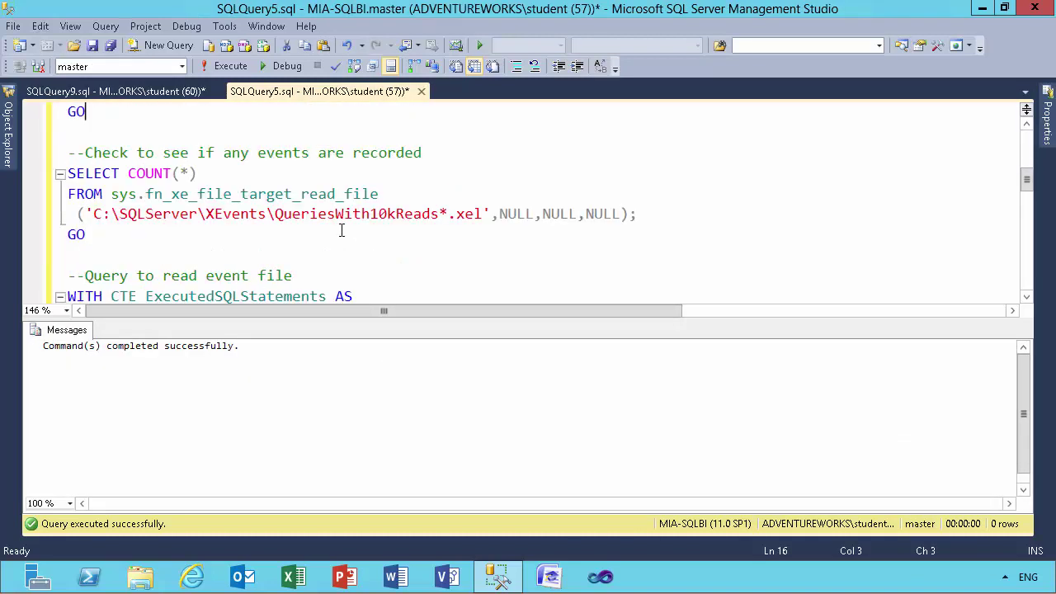
pyautogui.click(189, 173)
pyautogui.moveTo(71, 173); pyautogui.dragTo(97, 236)
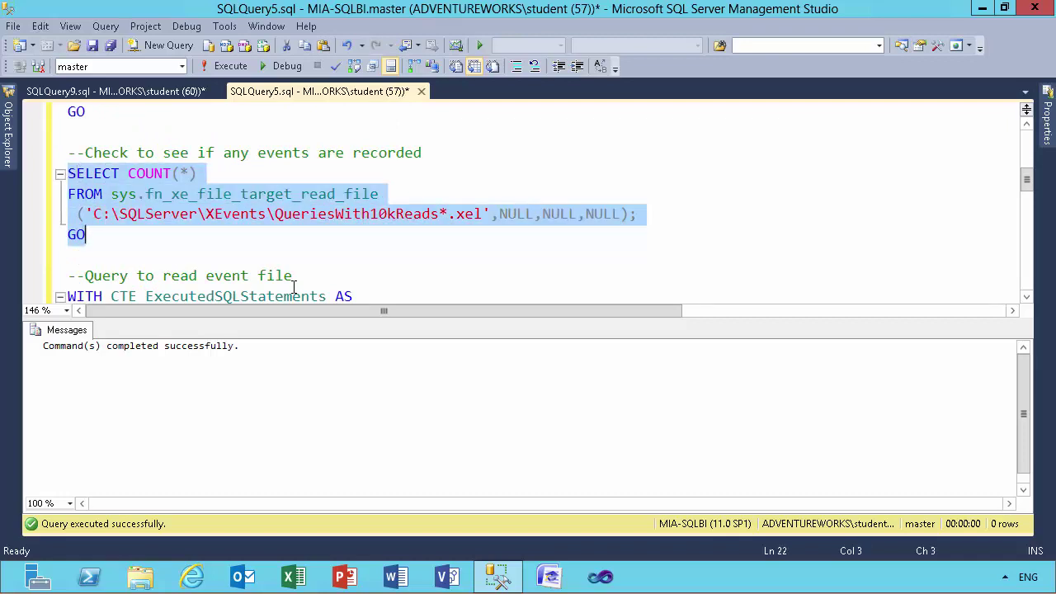
pyautogui.click(219, 65)
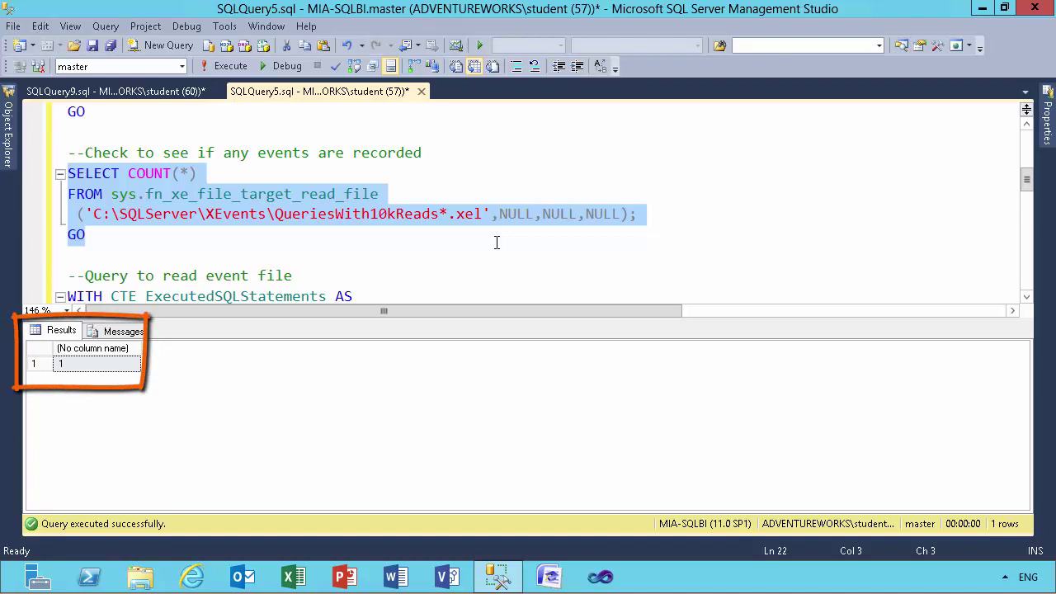
# Step: Review the CTE_ExecutedSQLStatements query, including its XML Data value columns and the QueriesWith10kReads*.xel file path it reads from
pyautogui.click(466, 192)
pyautogui.scroll(-1, 469, 191)
pyautogui.scroll(-1, 468, 191)
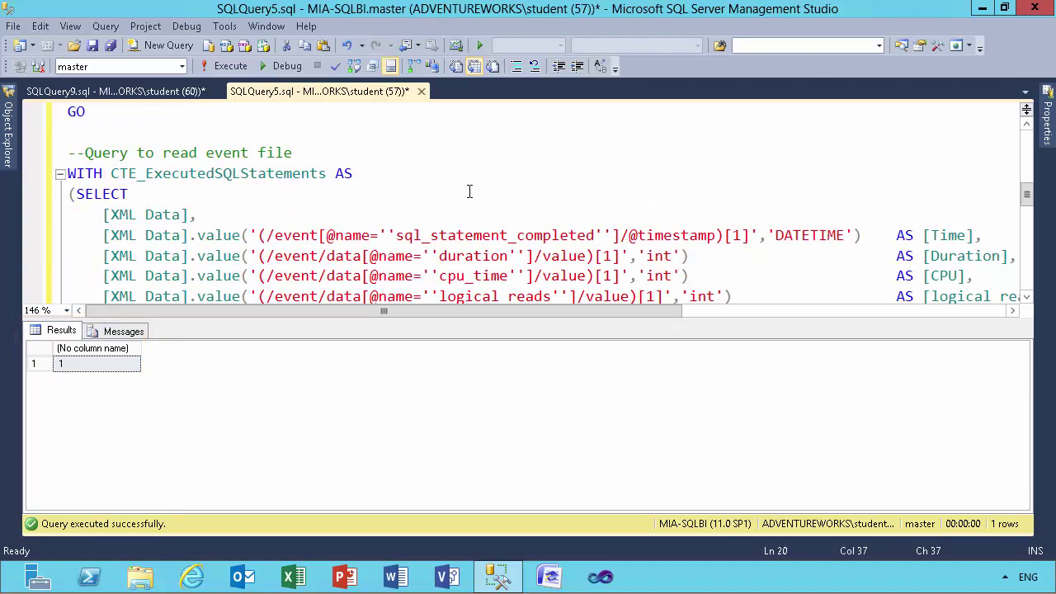
pyautogui.click(469, 191)
pyautogui.scroll(-1, 469, 192)
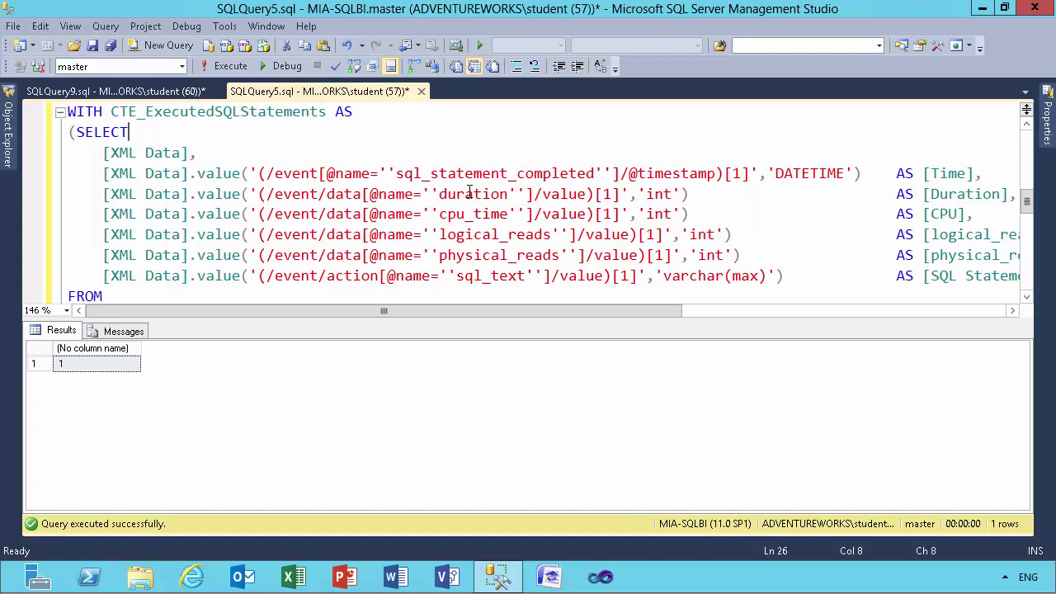
pyautogui.scroll(-1, 506, 171)
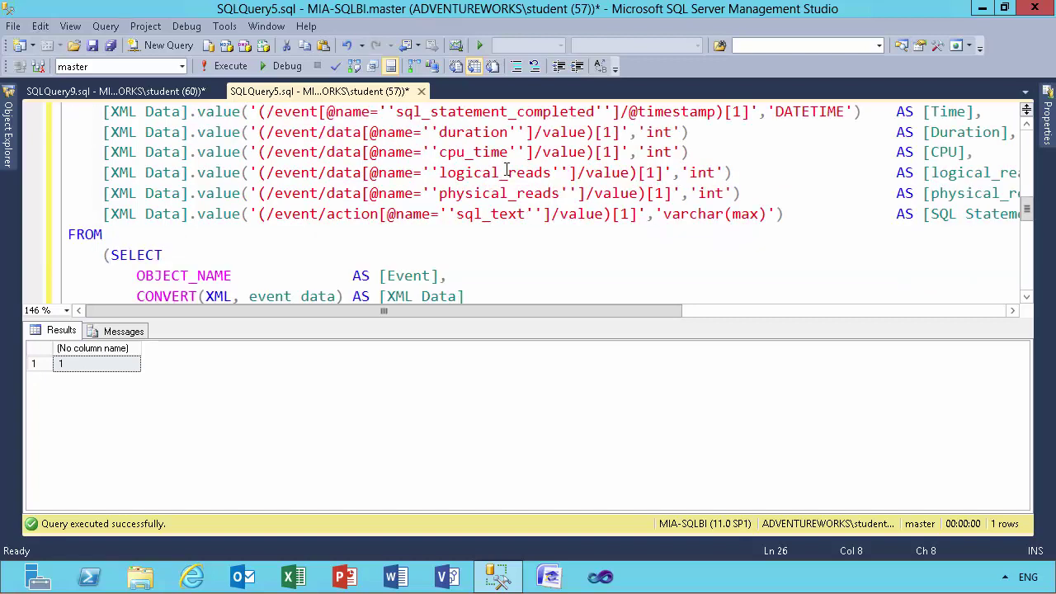
pyautogui.scroll(-2, 508, 171)
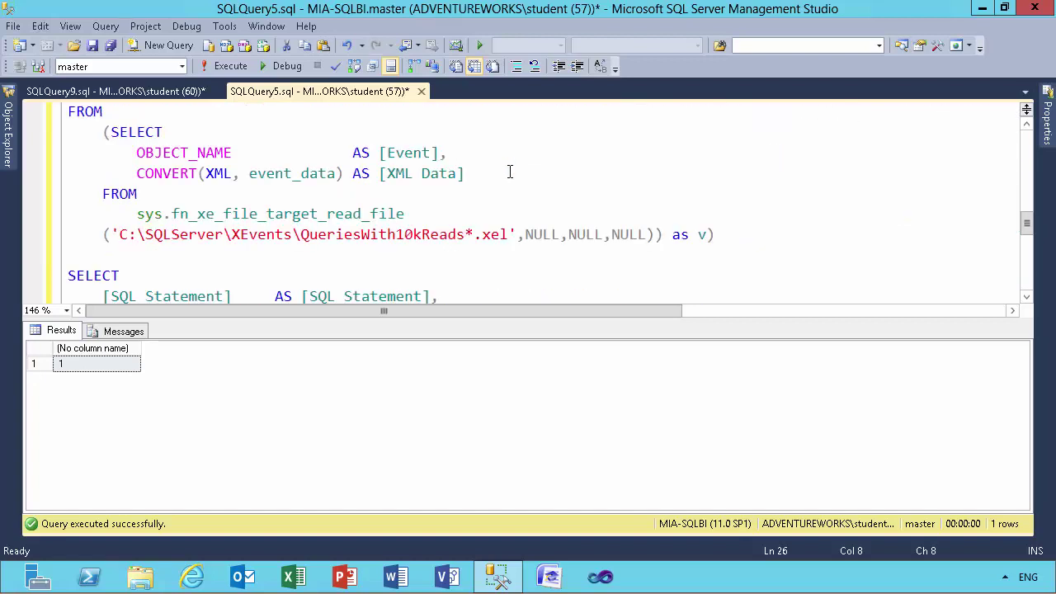
pyautogui.moveTo(464, 219); pyautogui.dragTo(607, 170)
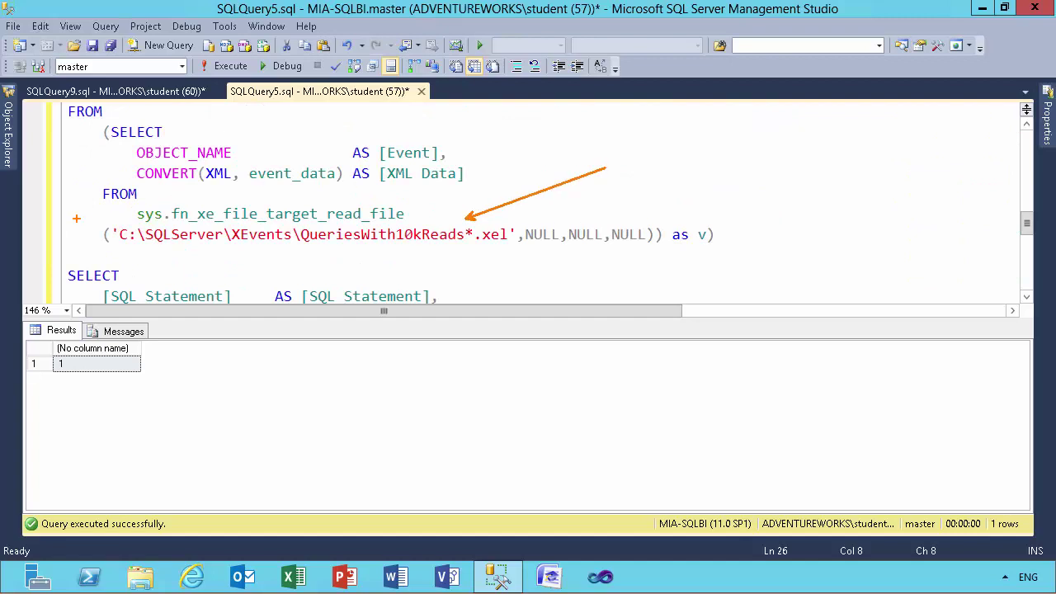
pyautogui.moveTo(88, 218); pyautogui.dragTo(524, 262)
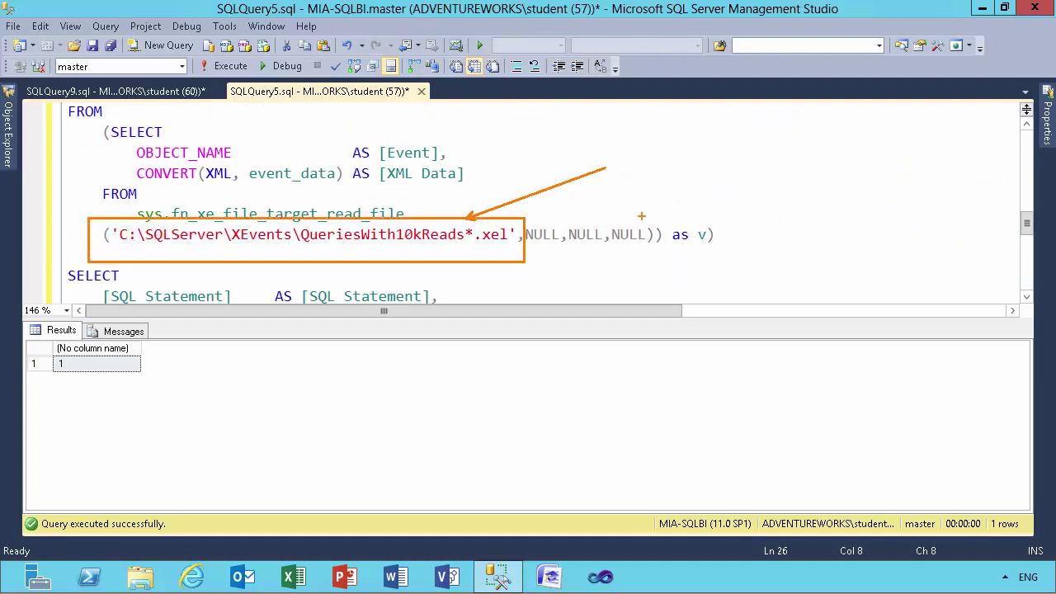
pyautogui.press('Escape')
pyautogui.click(484, 172)
pyautogui.scroll(2, 487, 174)
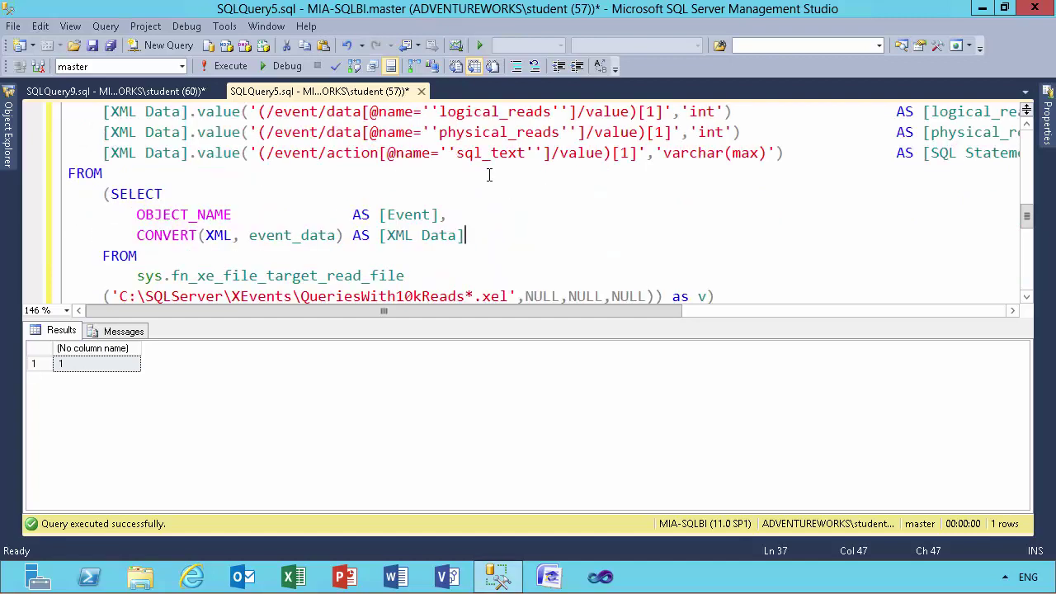
pyautogui.scroll(2, 489, 173)
# Step: Execute only the SELECT inside the CTE_ExecutedSQLStatements parentheses, from SELECT through the derived table alias v
pyautogui.click(327, 175)
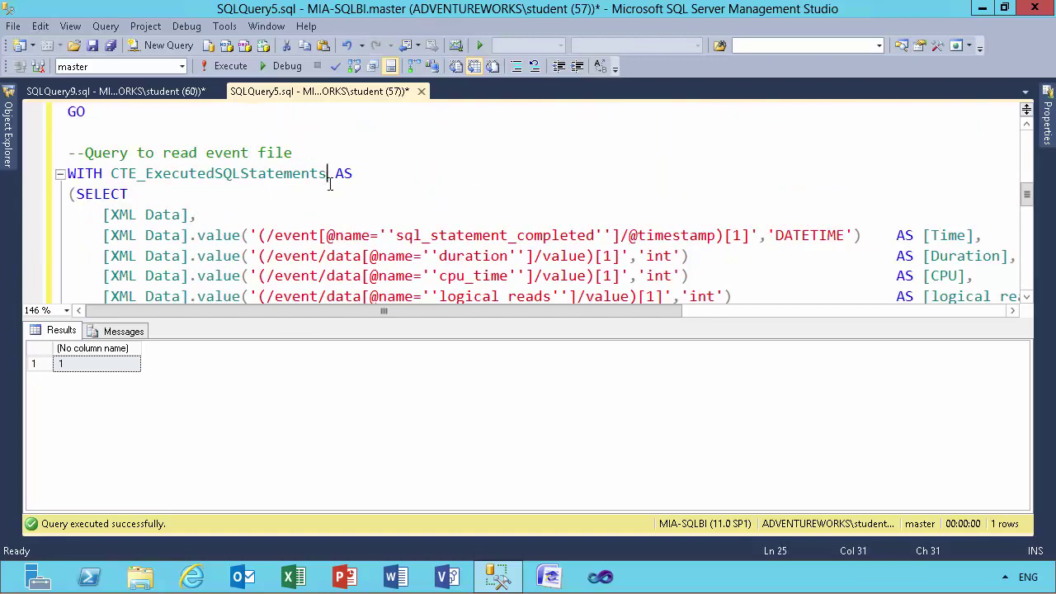
pyautogui.scroll(-1, 169, 161)
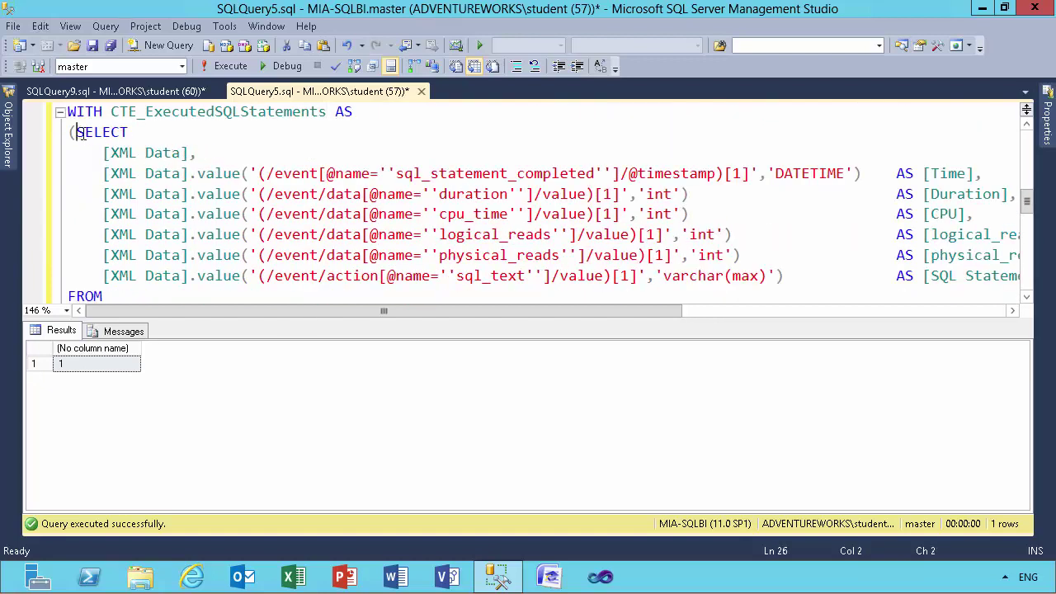
pyautogui.moveTo(75, 132); pyautogui.dragTo(339, 152)
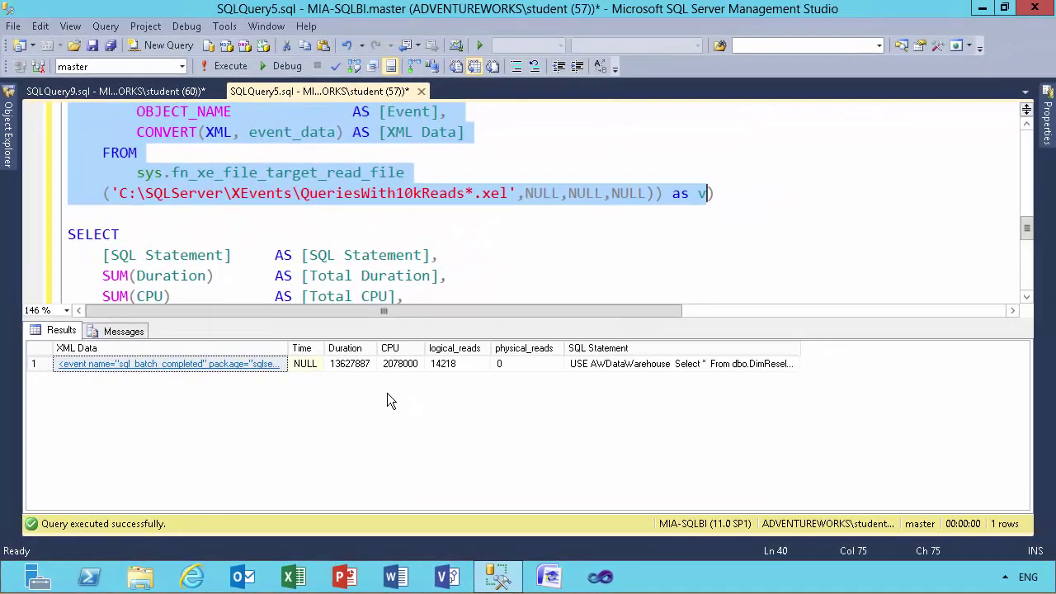
# Step: Open the XML Data of the returned sql_batch_completed event, examine its data and action elements, and close the XML document
pyautogui.click(144, 366)
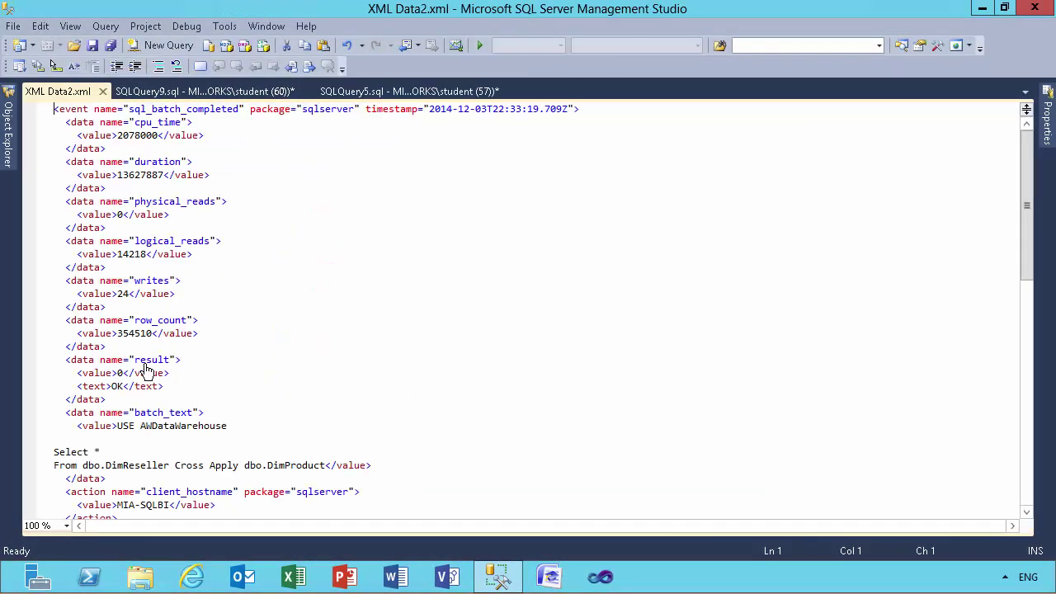
pyautogui.click(436, 286)
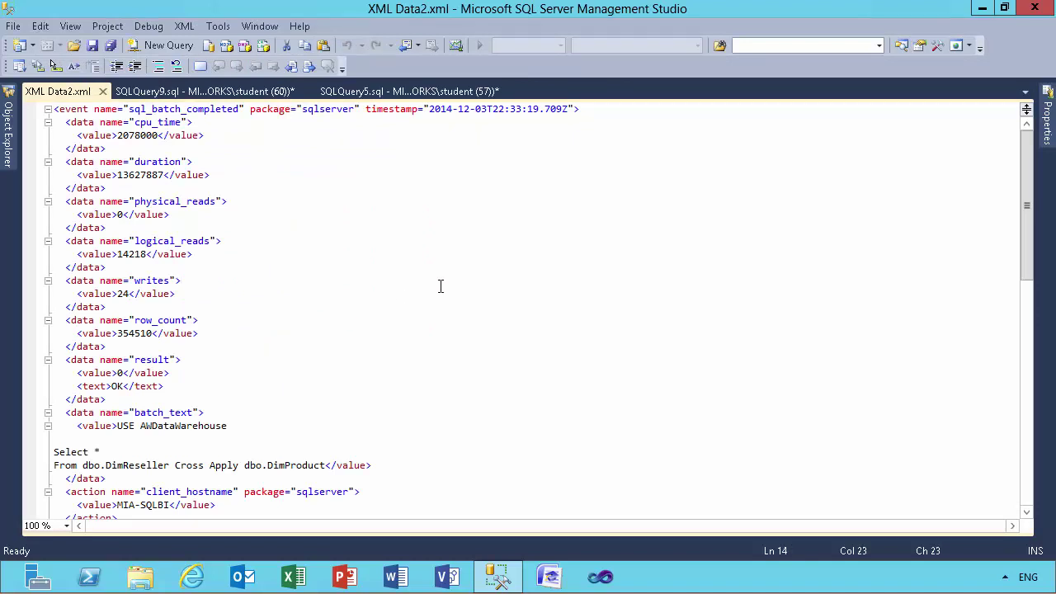
pyautogui.scroll(-2, 440, 286)
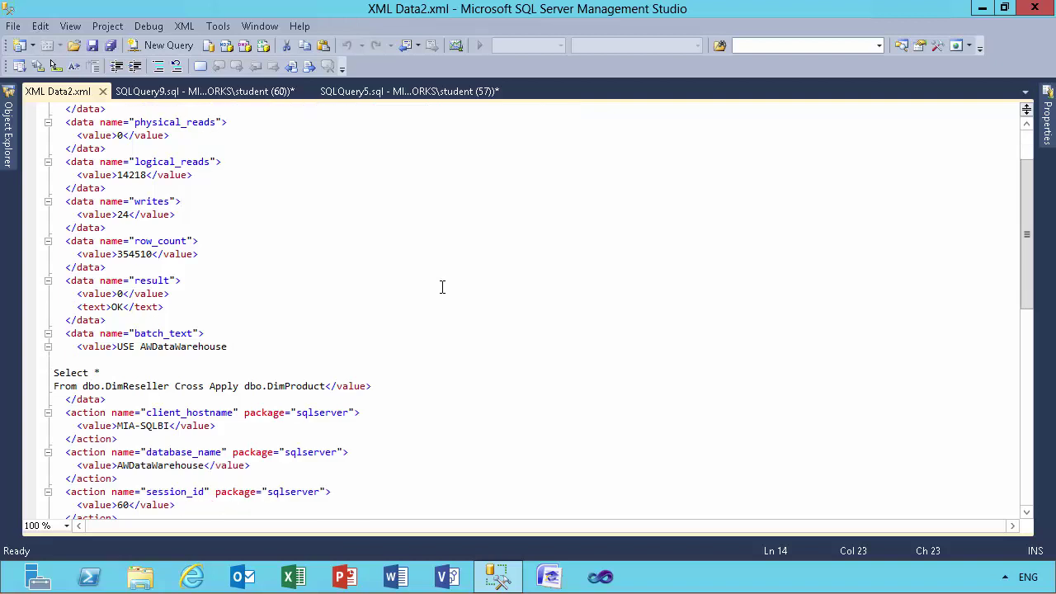
pyautogui.scroll(-1, 442, 286)
pyautogui.scroll(-3, 441, 286)
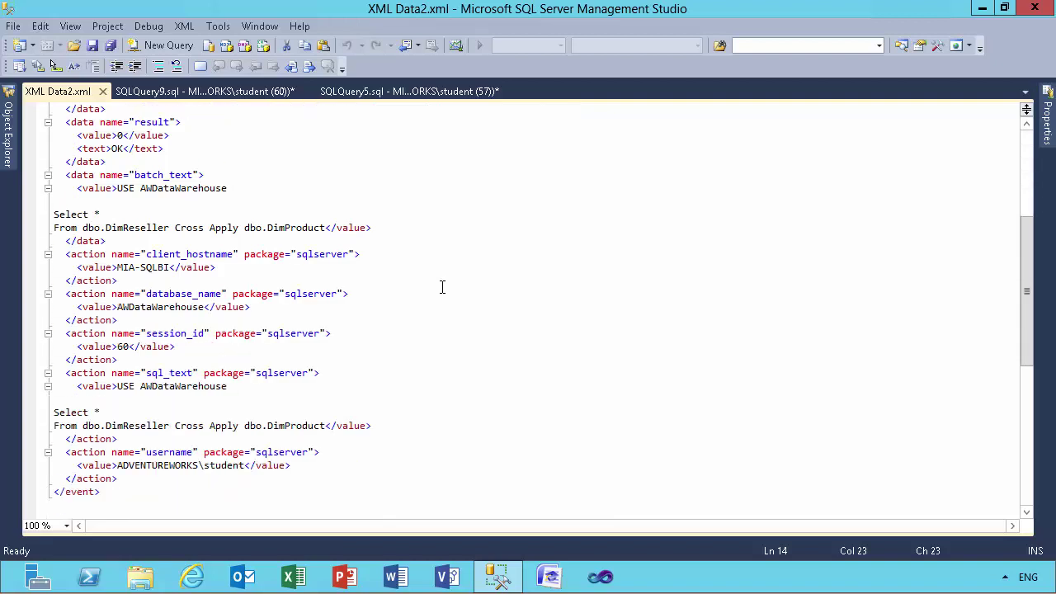
pyautogui.scroll(1, 443, 287)
pyautogui.click(102, 91)
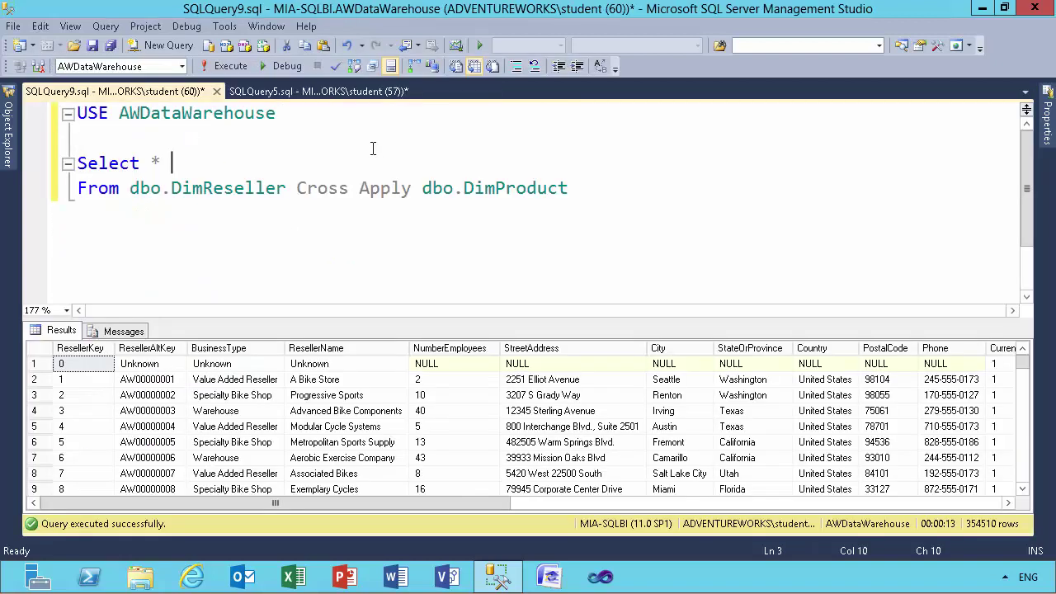
# Step: Return to SQLQuery5.sql and examine the outer SELECT's SUM columns, its grouping by SQL Statement and its ordering by Total Logical Reads
pyautogui.click(326, 90)
pyautogui.click(421, 168)
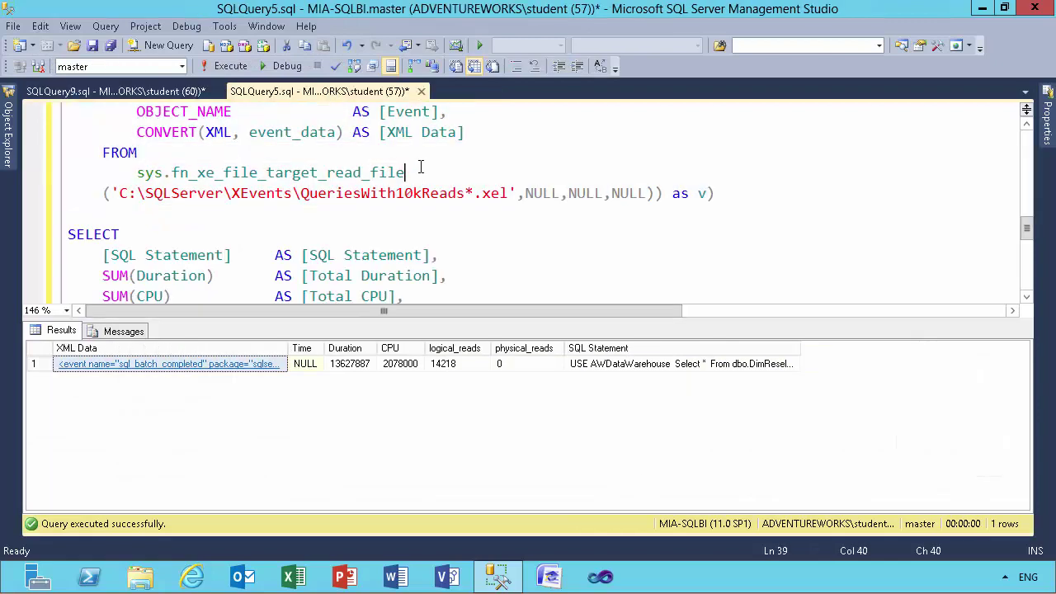
pyautogui.scroll(-1, 600, 242)
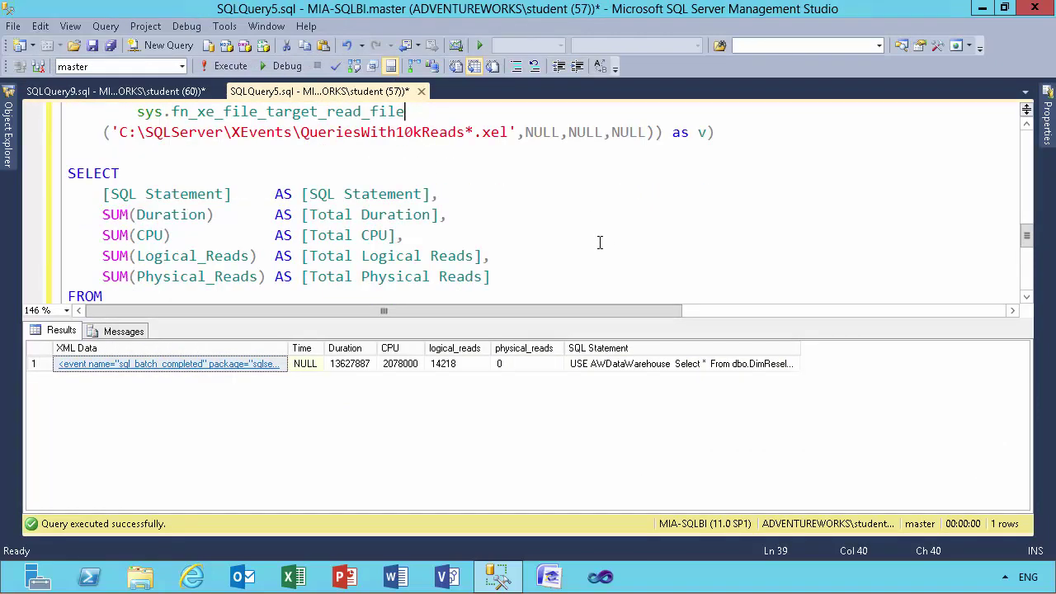
pyautogui.scroll(-1, 600, 242)
pyautogui.scroll(-1, 601, 245)
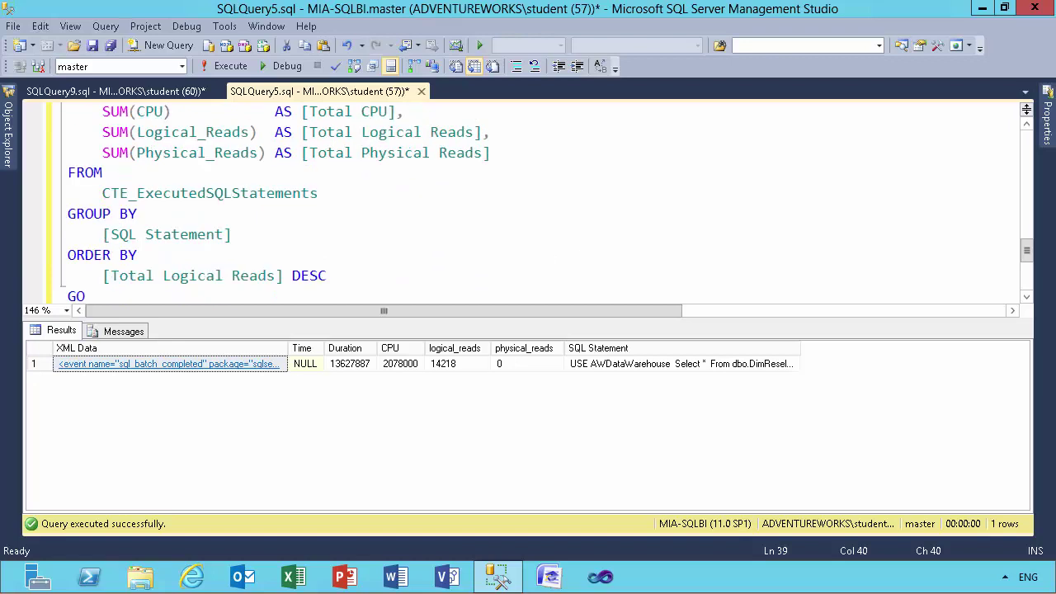
pyautogui.moveTo(260, 232); pyautogui.dragTo(449, 232)
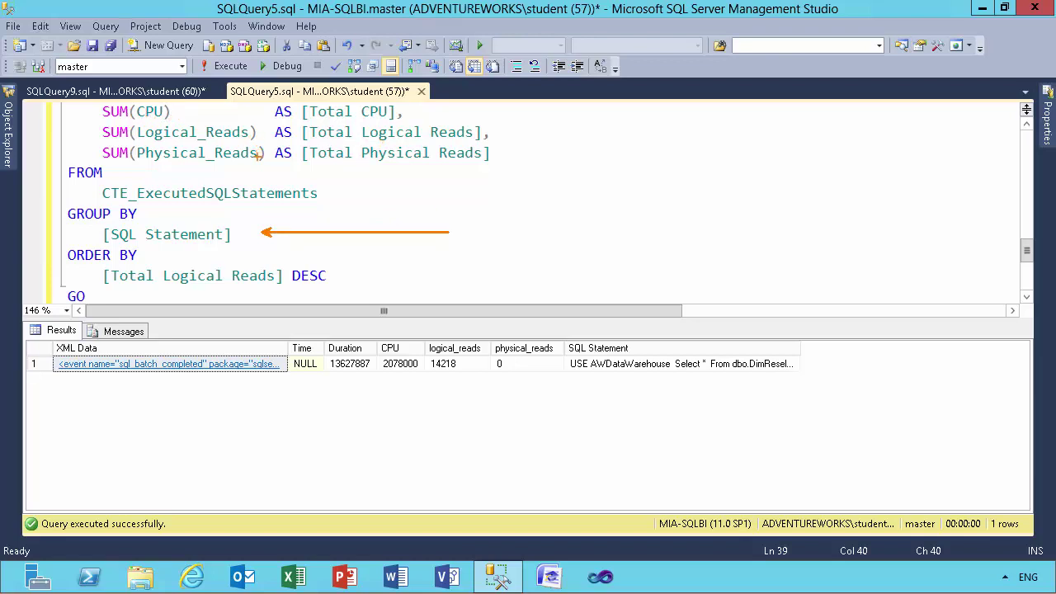
pyautogui.moveTo(263, 172); pyautogui.dragTo(352, 218)
pyautogui.moveTo(258, 129); pyautogui.dragTo(341, 115)
pyautogui.moveTo(85, 118)
pyautogui.mouseDown()
pyautogui.moveTo(261, 171)
pyautogui.moveTo(267, 162)
pyautogui.mouseUp()
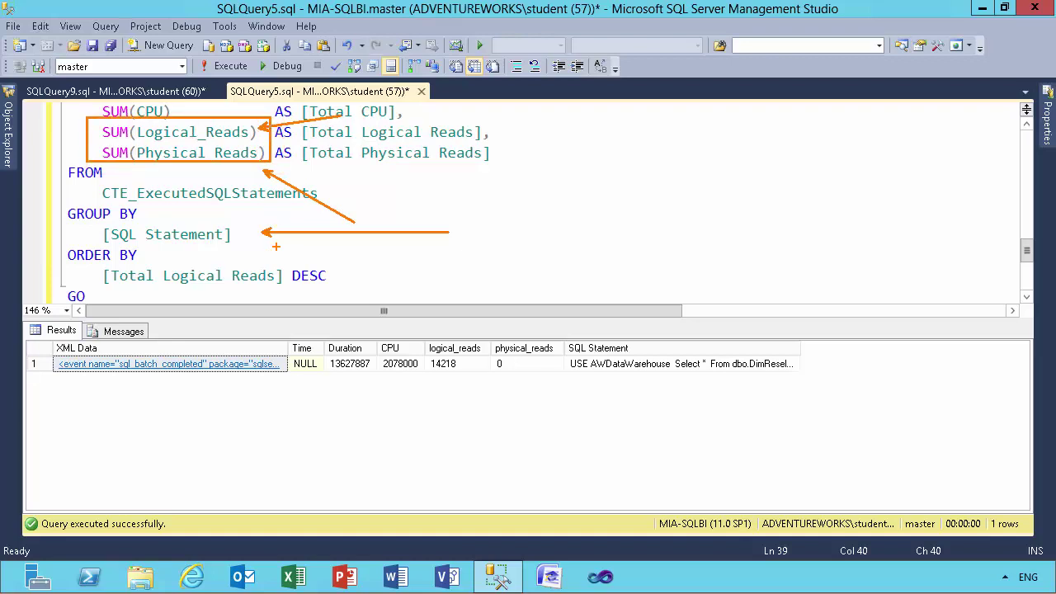
pyautogui.press('Escape')
pyautogui.click(575, 191)
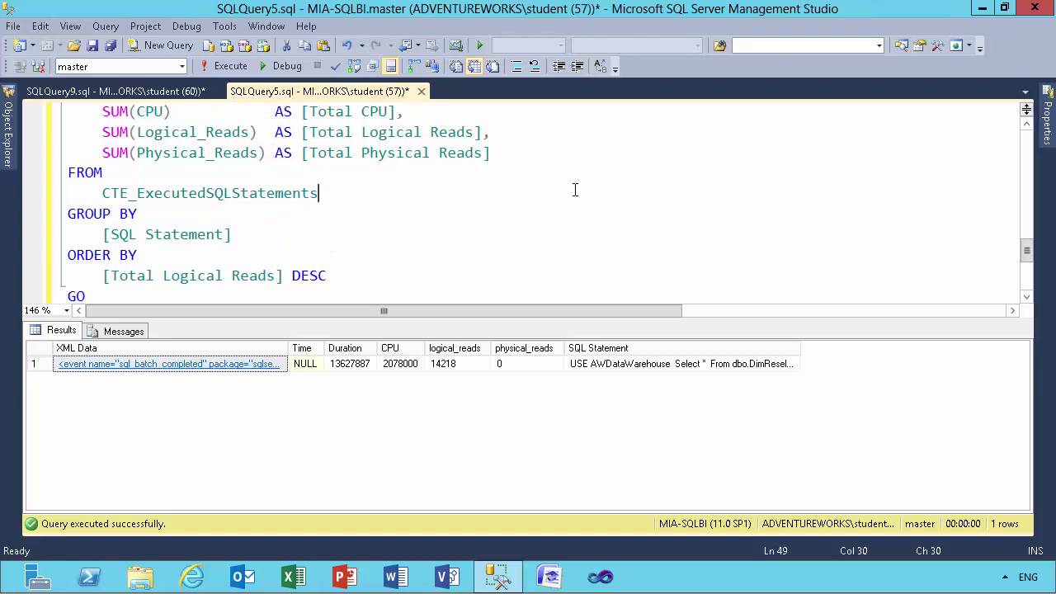
# Step: Execute the whole event file query, from WITH CTE_ExecutedSQLStatements through the final GO
pyautogui.scroll(2, 564, 205)
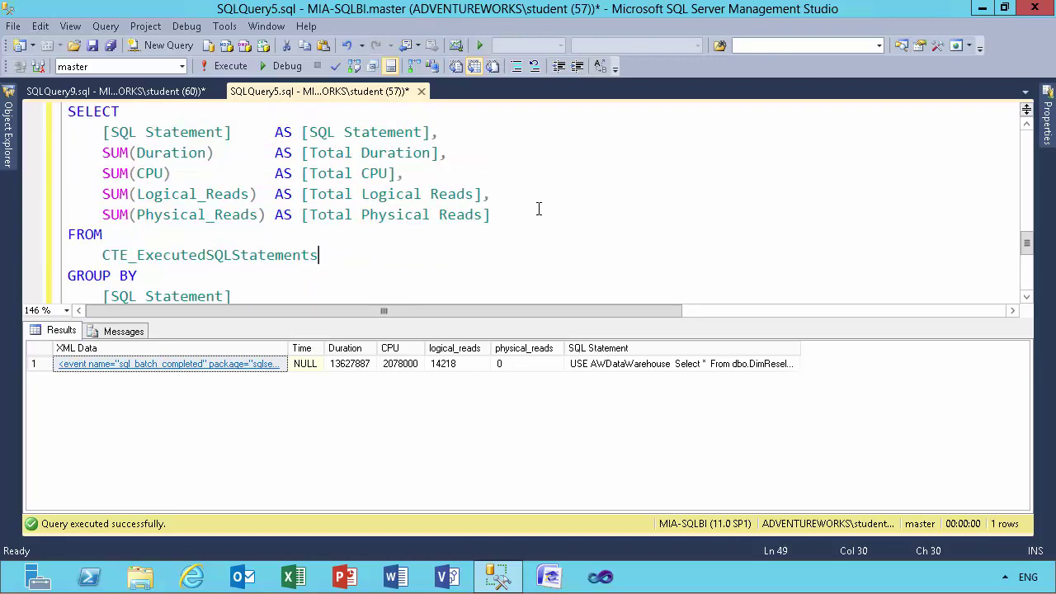
pyautogui.scroll(5, 465, 199)
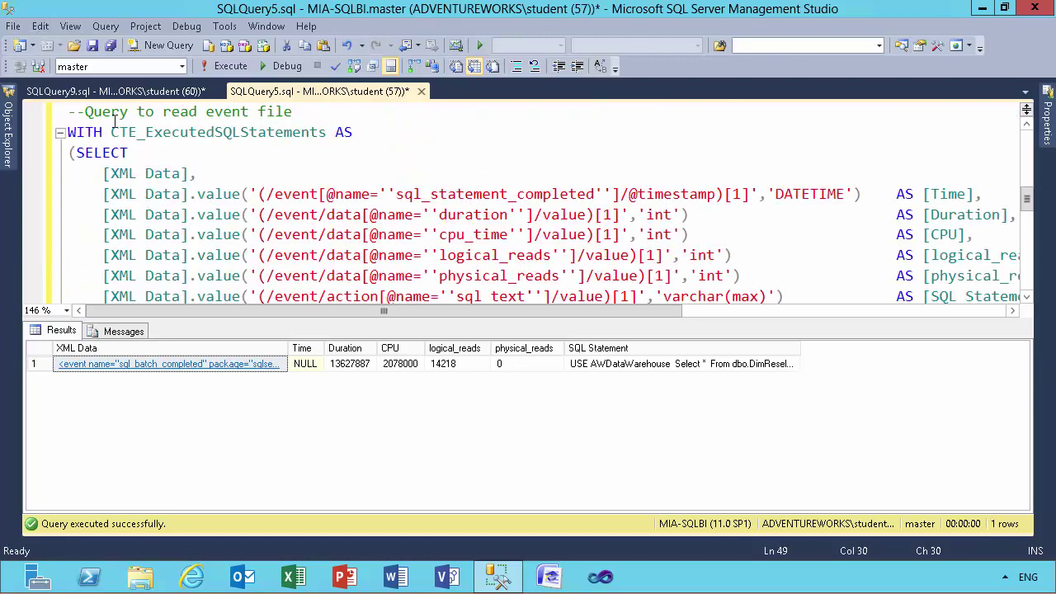
pyautogui.moveTo(68, 132); pyautogui.dragTo(532, 226)
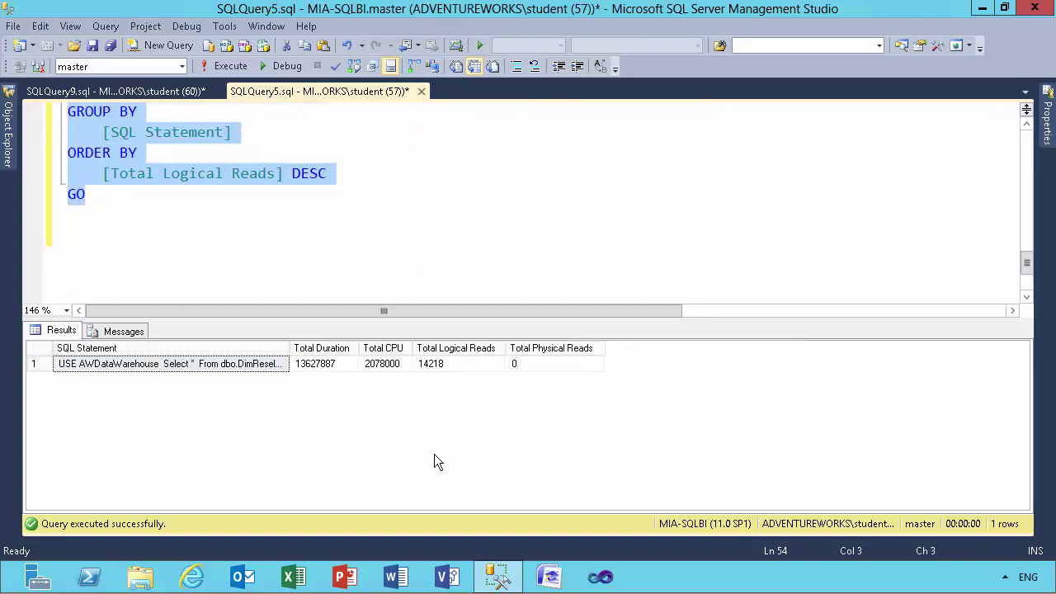
# Step: Examine the Total Duration and Total Logical Reads values in the aggregated query results
pyautogui.hotkey('ctrl', '2')
pyautogui.moveTo(333, 382); pyautogui.dragTo(390, 495)
pyautogui.press('Escape')
pyautogui.hotkey('ctrl', '1')
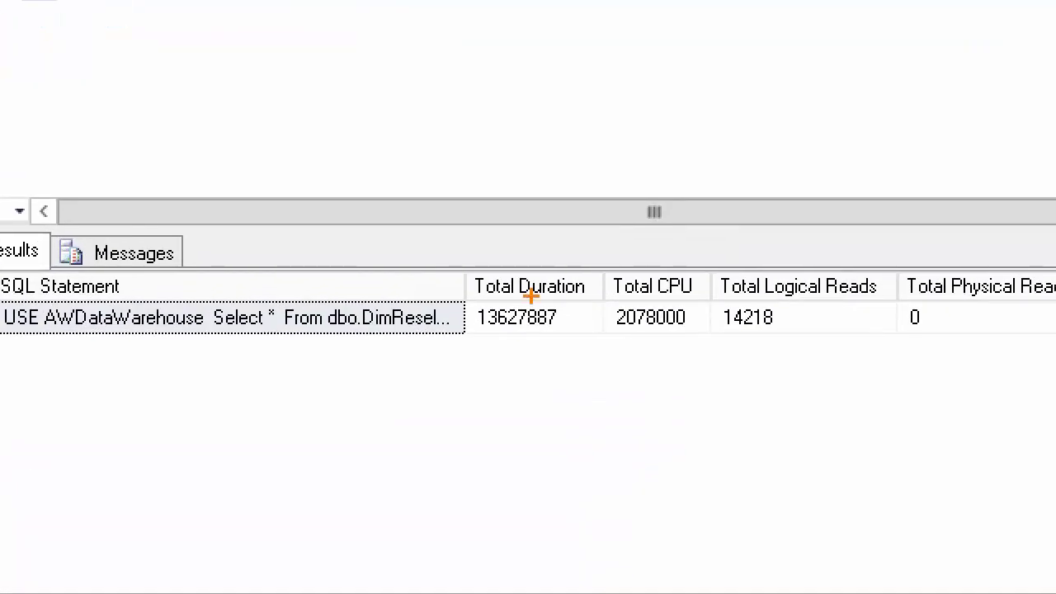
pyautogui.moveTo(563, 344); pyautogui.dragTo(662, 500)
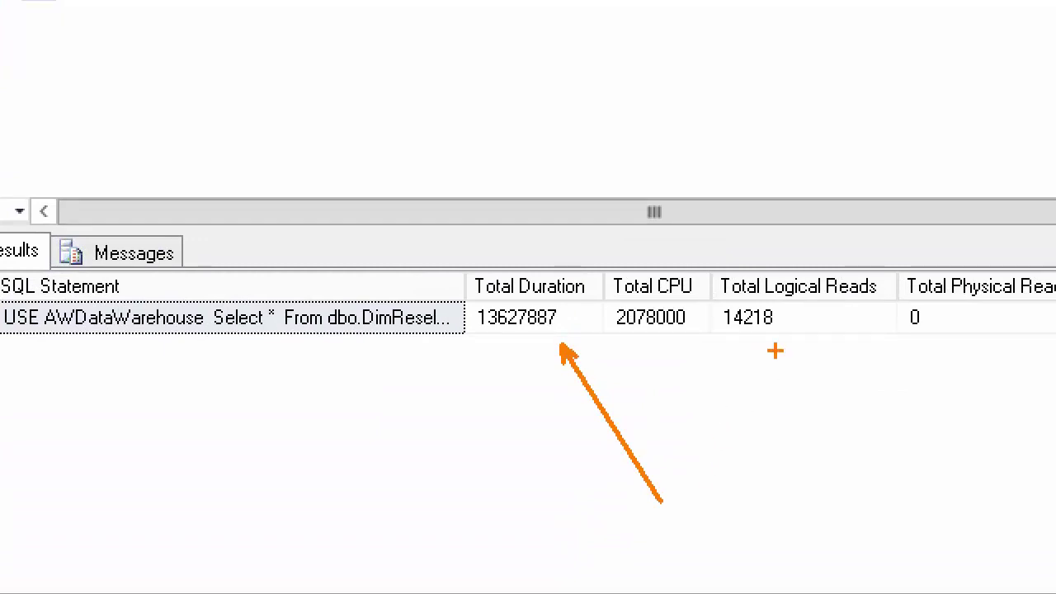
pyautogui.moveTo(767, 344); pyautogui.dragTo(817, 540)
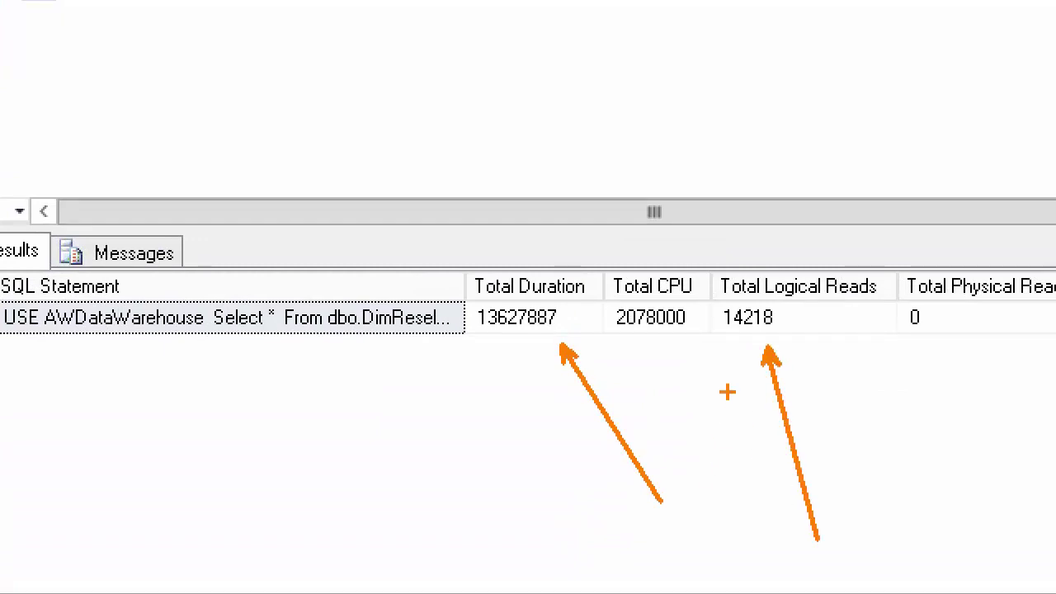
pyautogui.moveTo(694, 297); pyautogui.dragTo(848, 339)
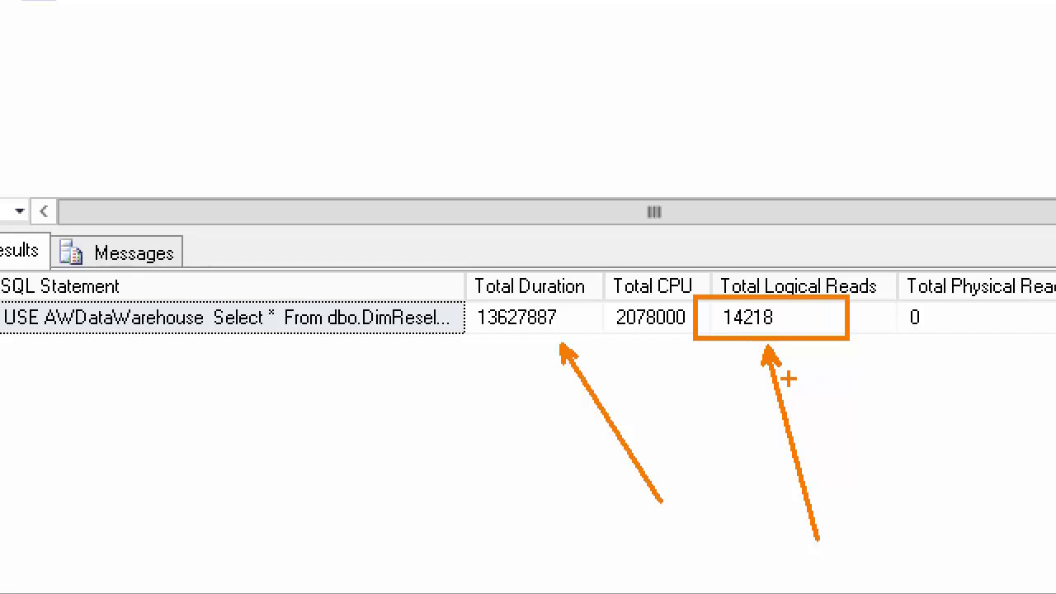
pyautogui.press('Escape')
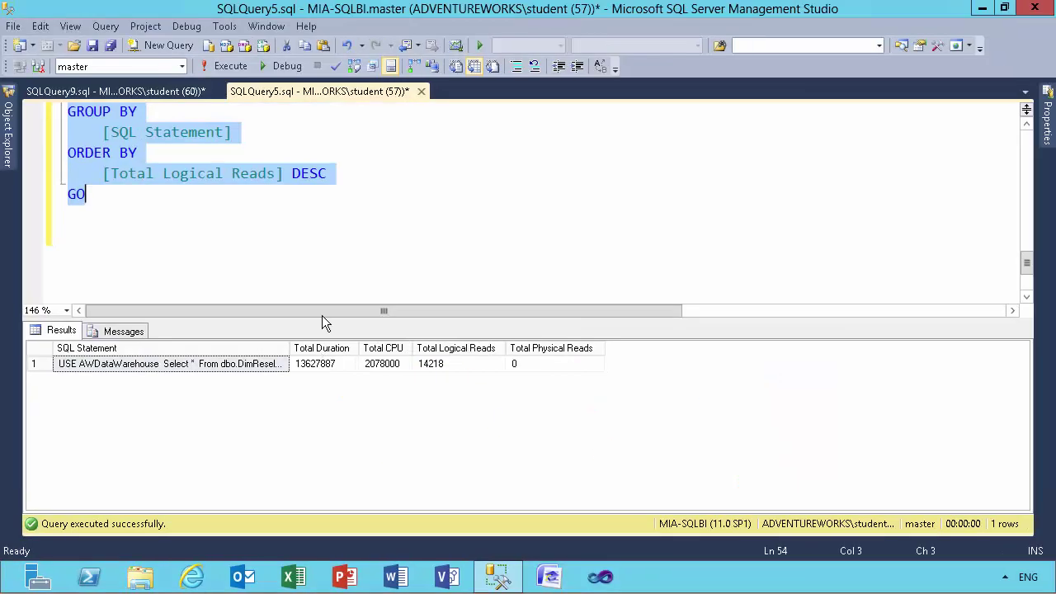
# Step: Refresh the Sessions folder under Extended Events in Object Explorer to list the QueriesWith10kReads session
pyautogui.click(354, 264)
pyautogui.scroll(1, 353, 264)
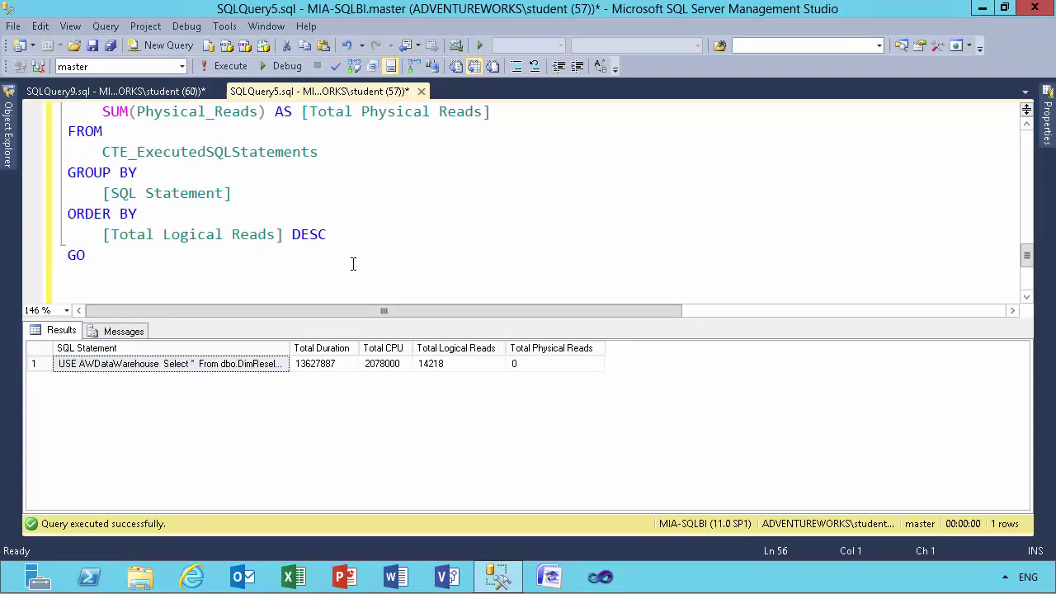
pyautogui.click(8, 132)
pyautogui.click(241, 90)
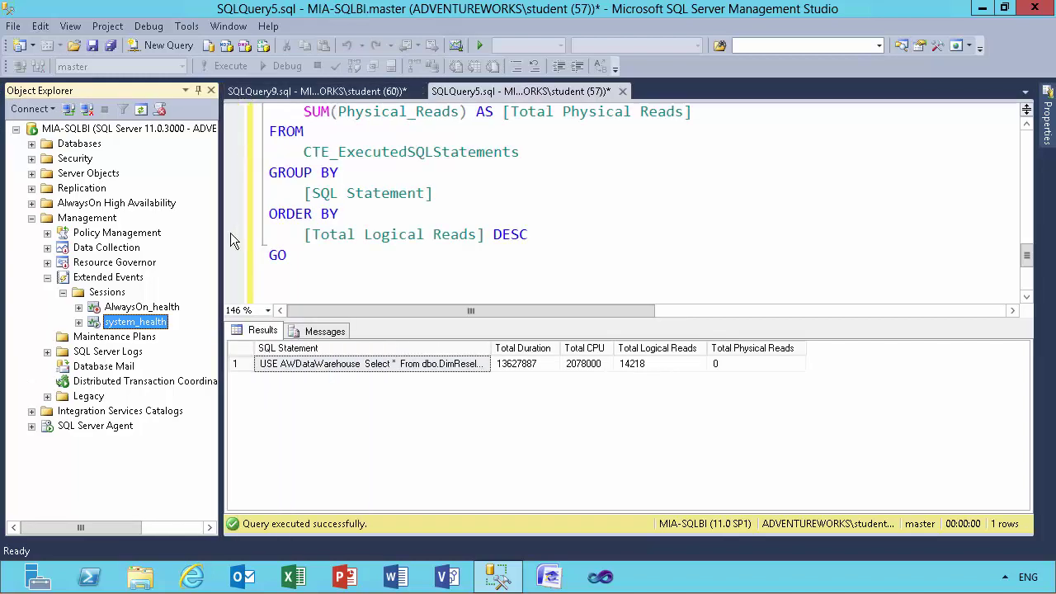
pyautogui.click(95, 296)
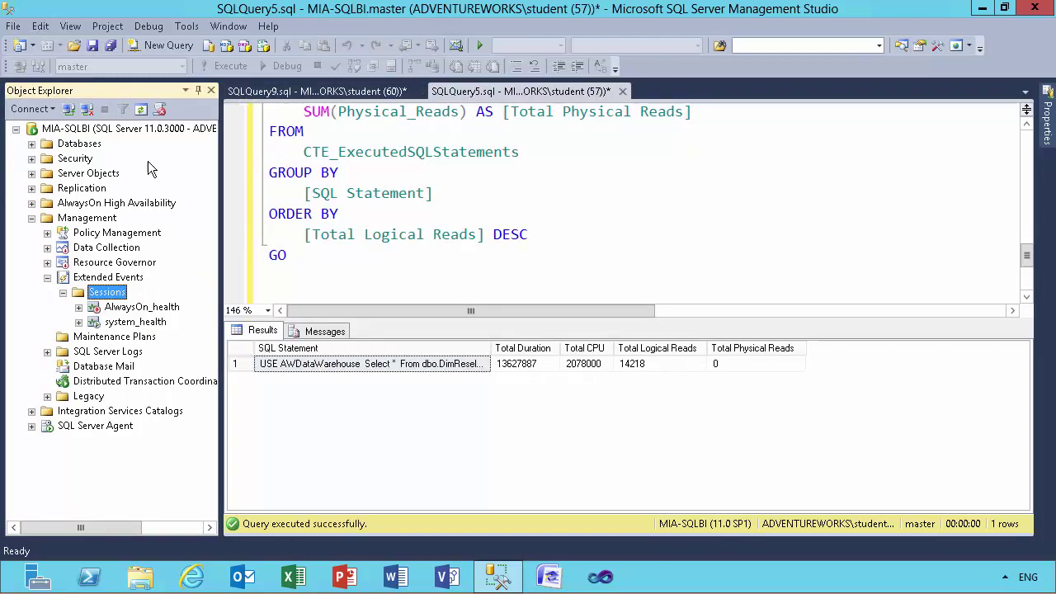
pyautogui.click(140, 109)
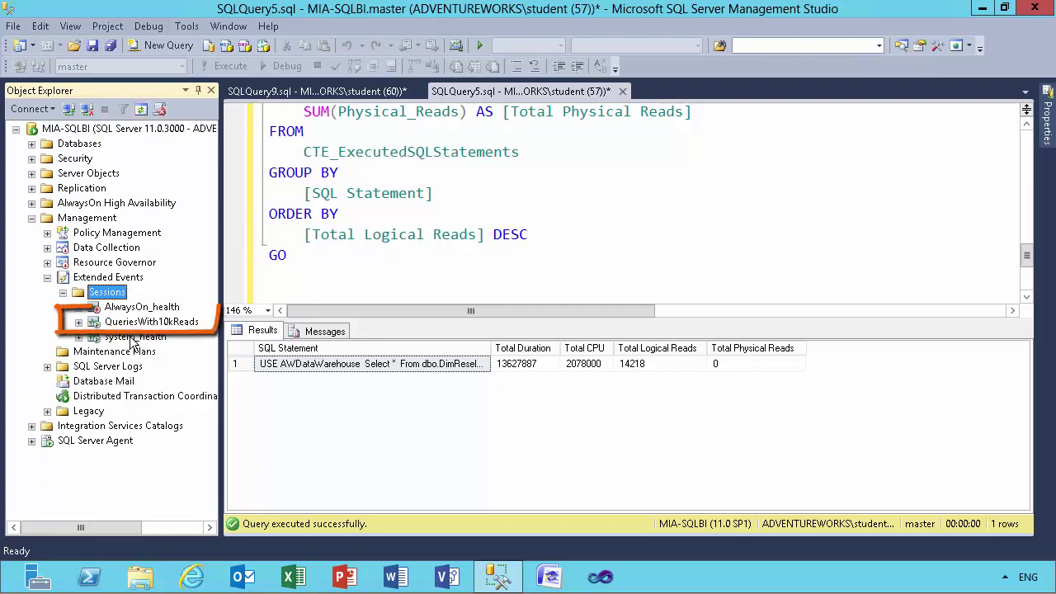
# Step: Open the QueriesWith10kReads session's properties and display the filter predicate configured for its sql_batch_completed event
pyautogui.click(130, 322)
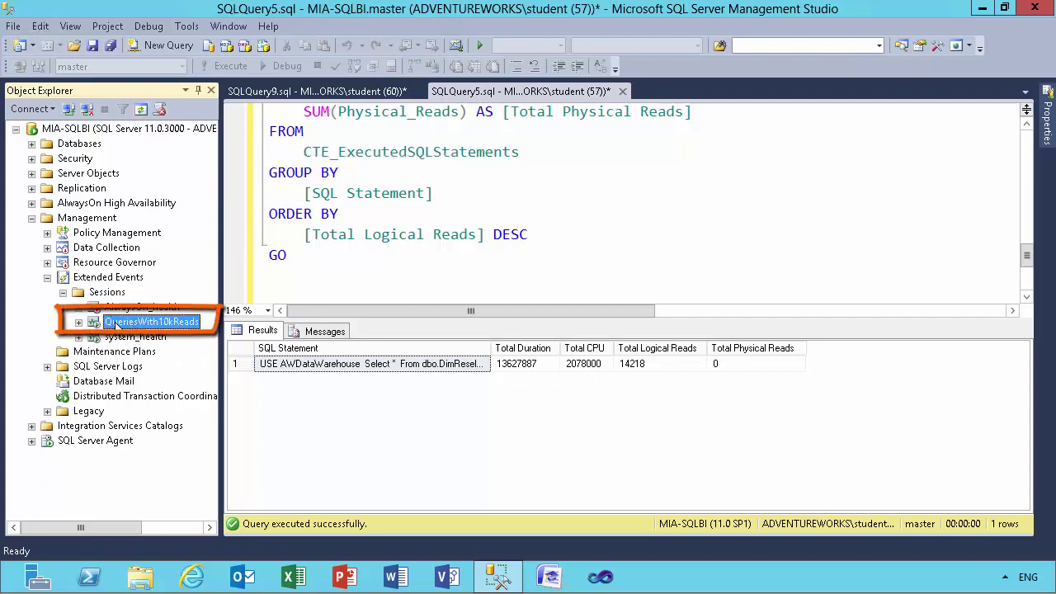
pyautogui.rightClick(118, 324)
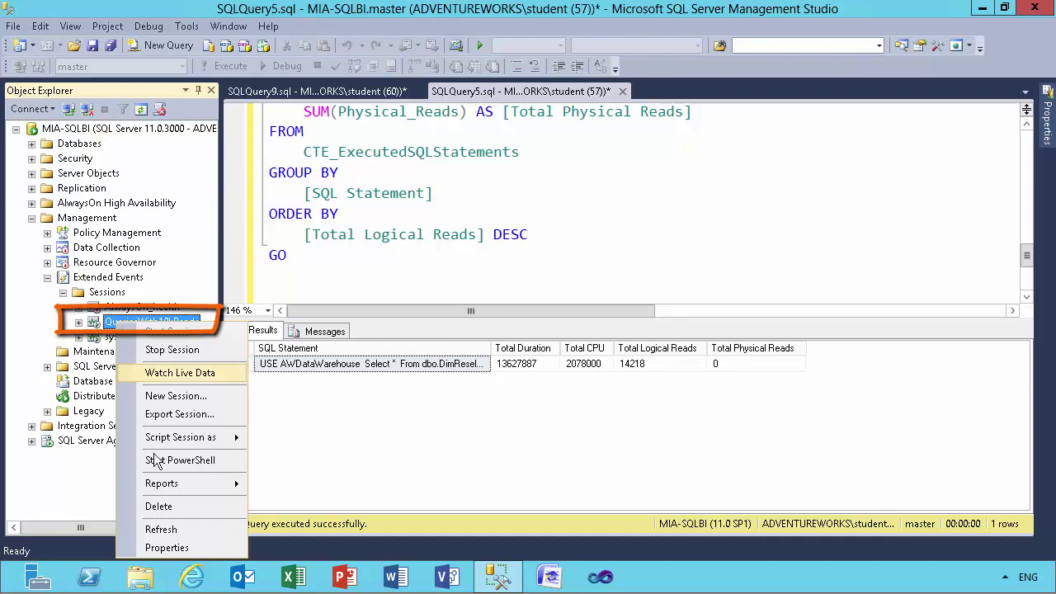
pyautogui.click(188, 551)
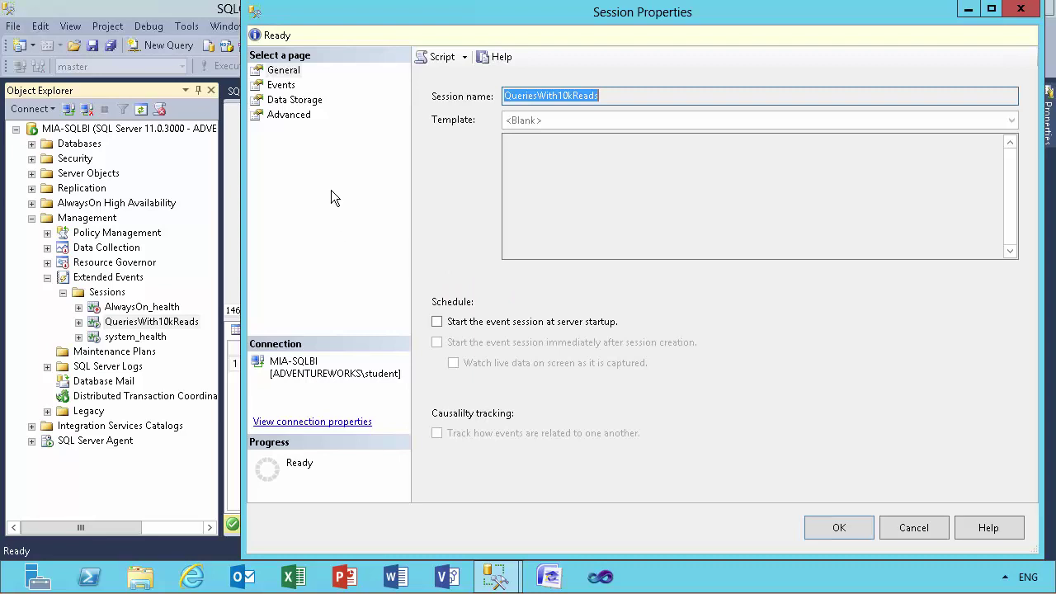
pyautogui.click(285, 85)
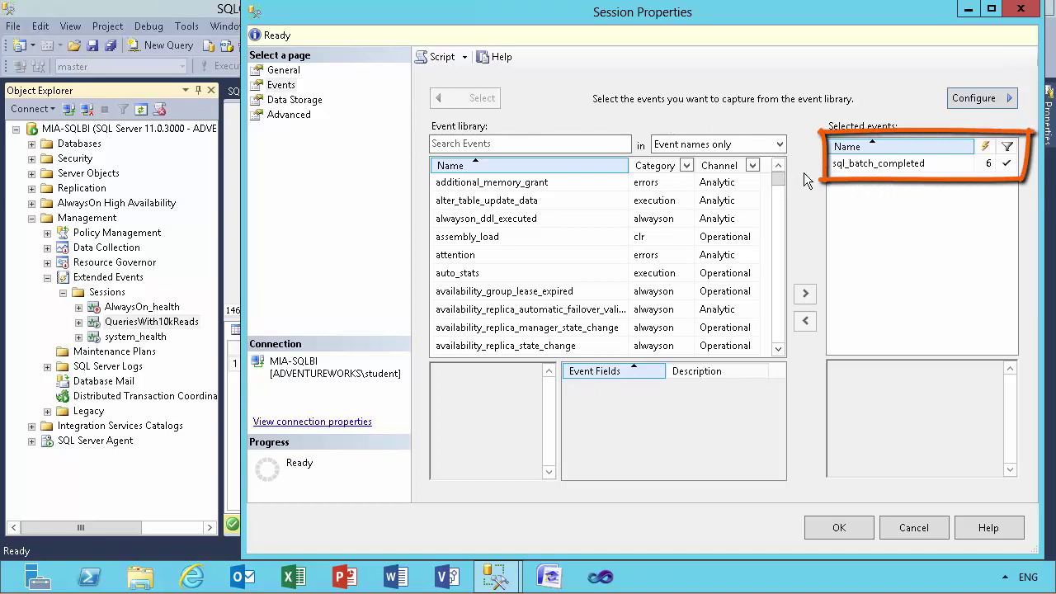
pyautogui.click(981, 99)
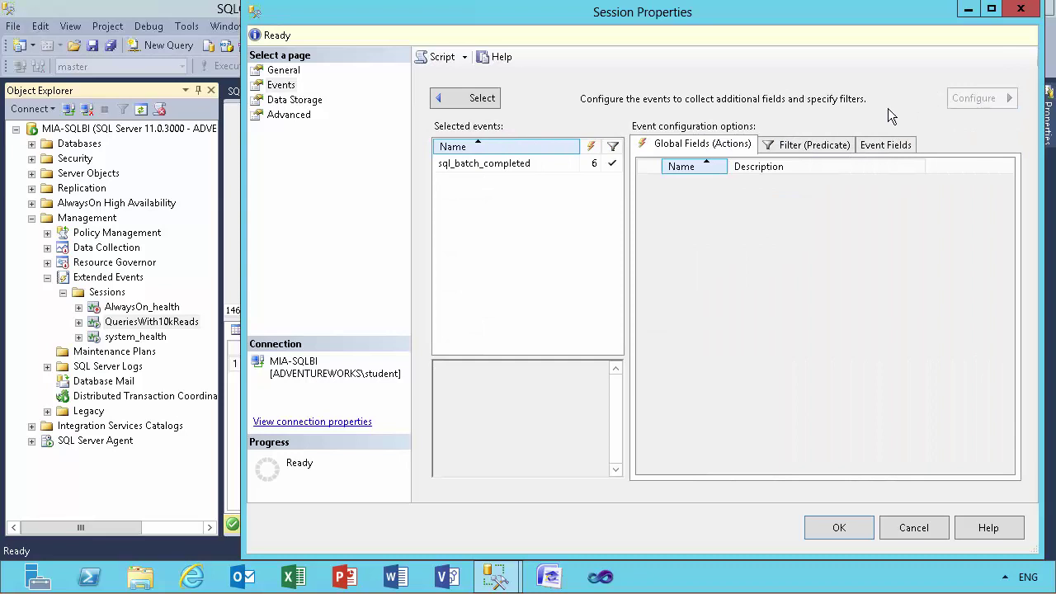
pyautogui.click(535, 167)
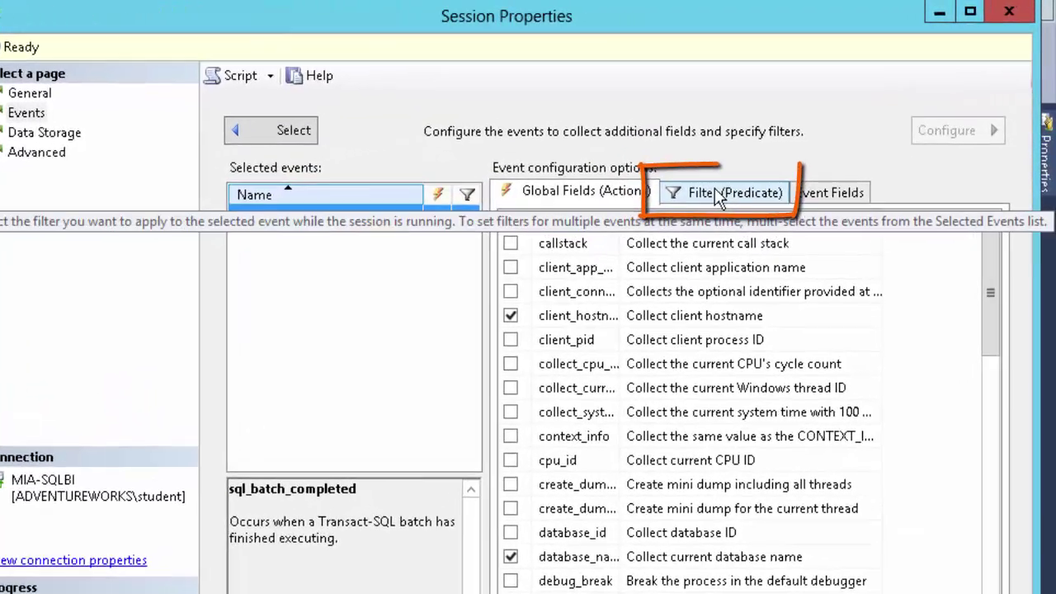
pyautogui.click(775, 164)
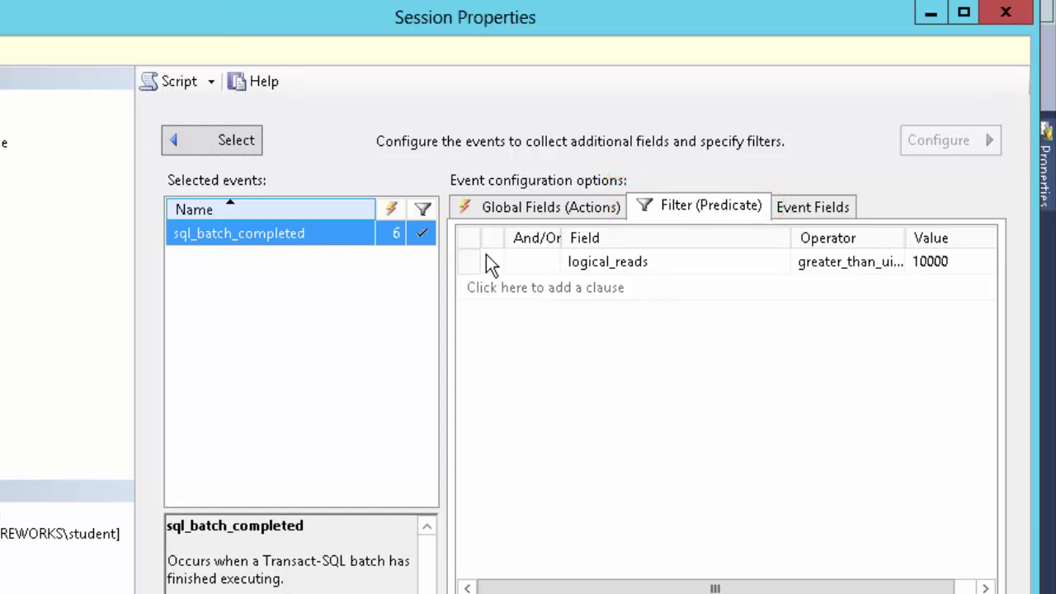
# Step: Add an Or clause on the physical_reads field to the sql_batch_completed event's filter
pyautogui.click(612, 289)
pyautogui.click(552, 288)
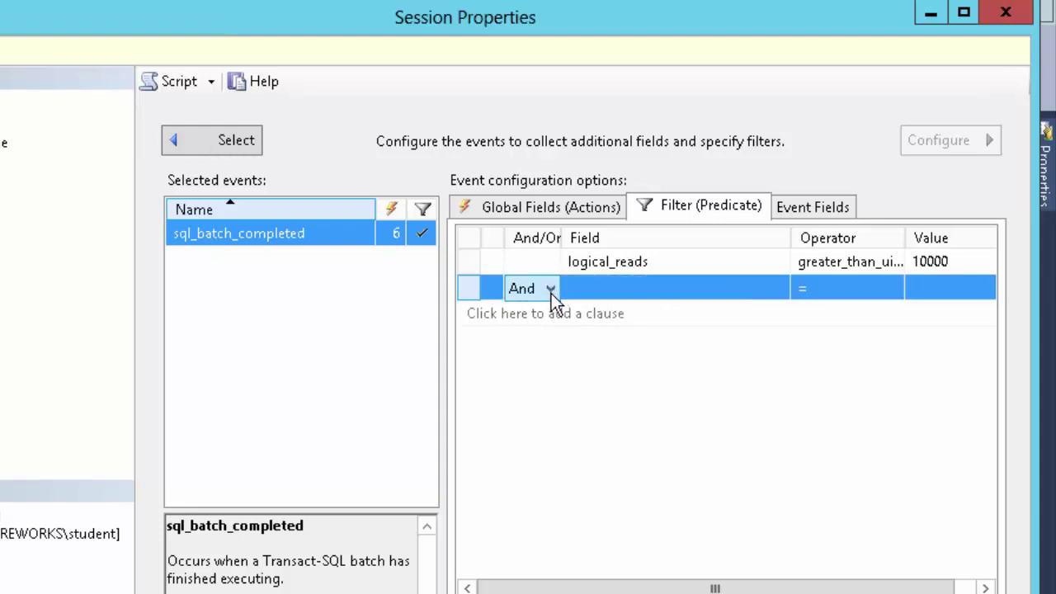
pyautogui.click(550, 289)
pyautogui.click(528, 330)
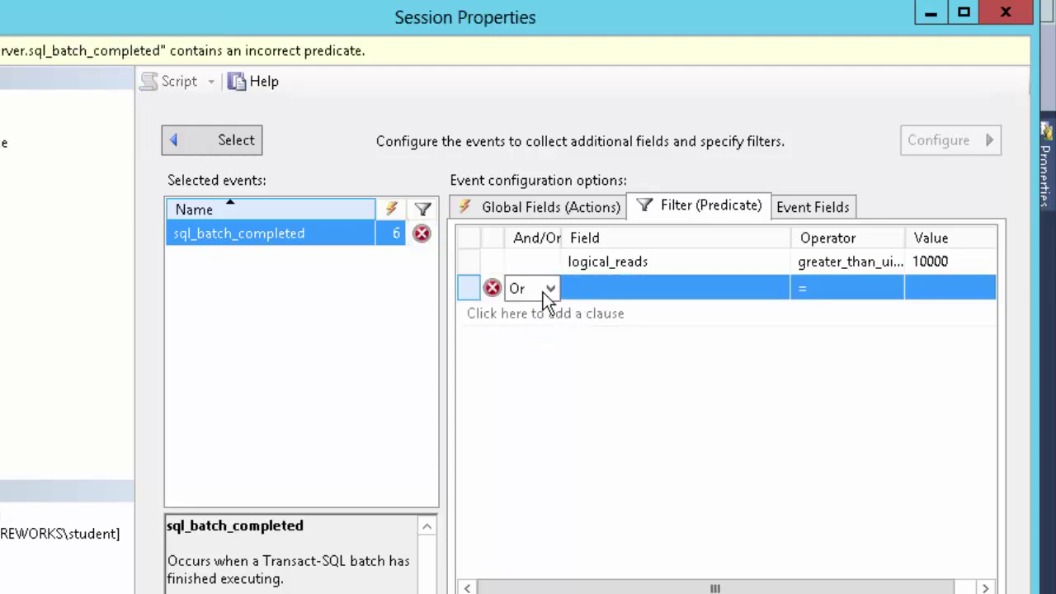
pyautogui.click(709, 282)
pyautogui.click(779, 286)
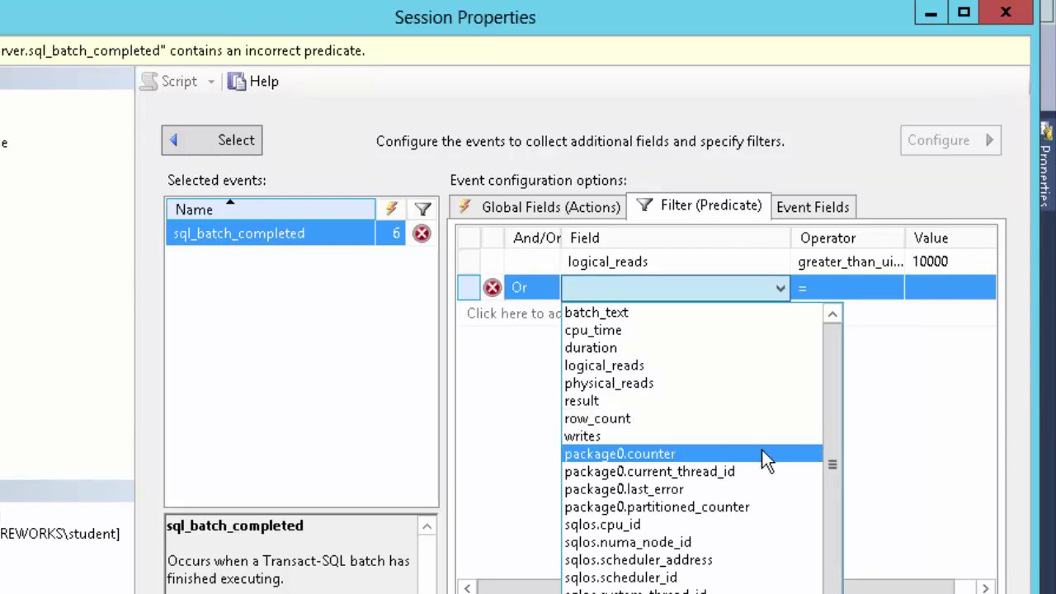
pyautogui.click(643, 384)
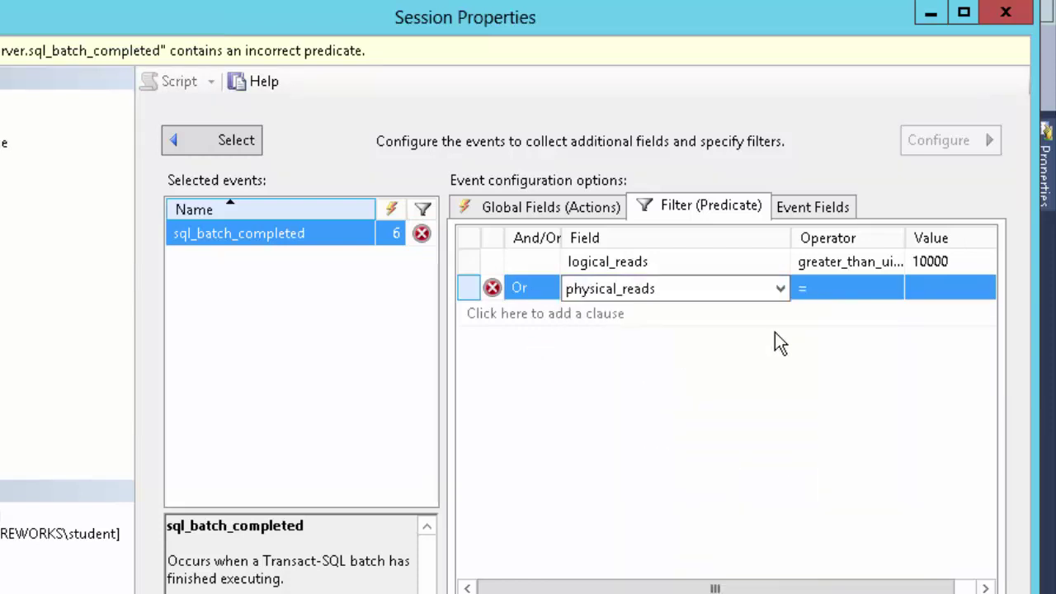
# Step: Complete the physical_reads clause with the > operator and a value of 5000, and save the session properties
pyautogui.click(835, 287)
pyautogui.click(850, 289)
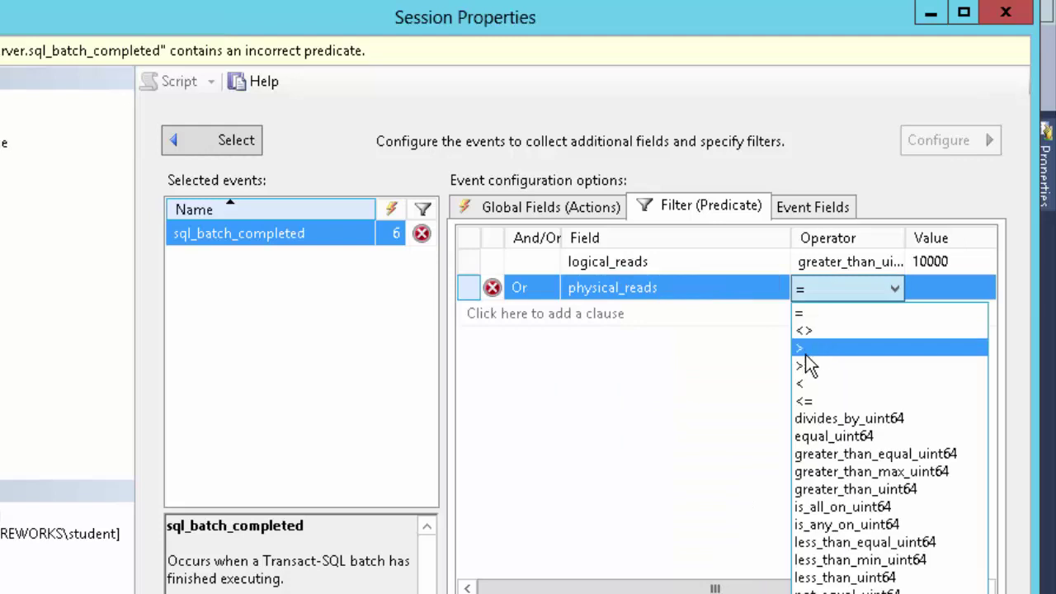
pyautogui.click(806, 350)
pyautogui.click(943, 289)
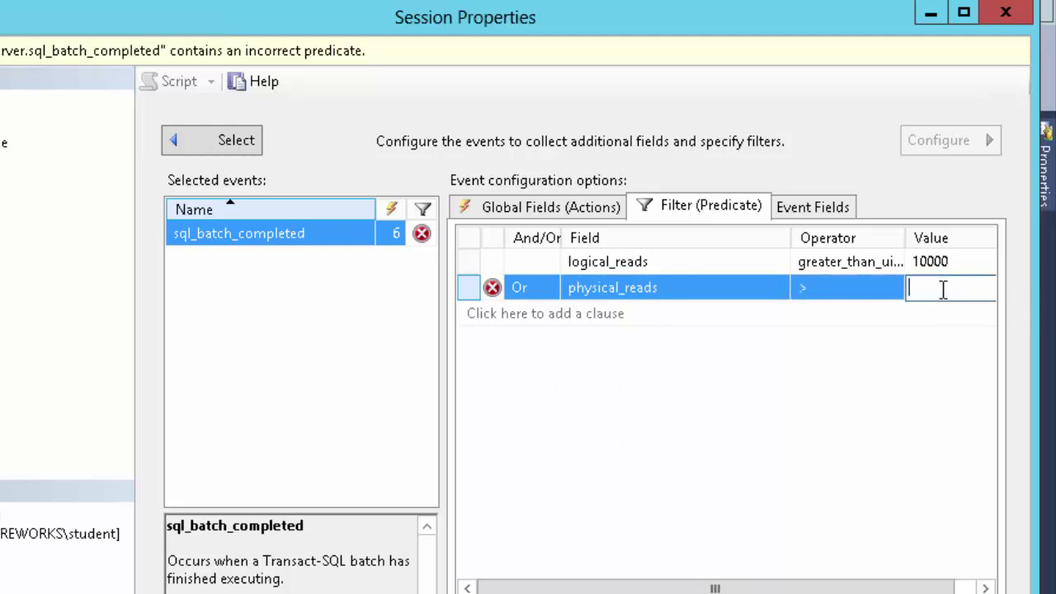
pyautogui.write('5000')
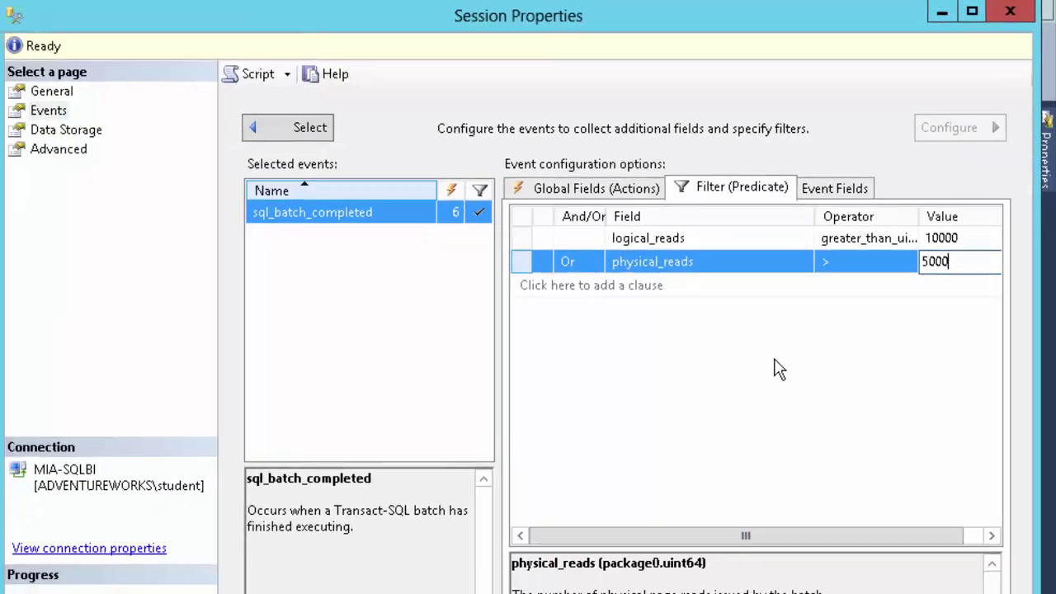
pyautogui.press('Return')
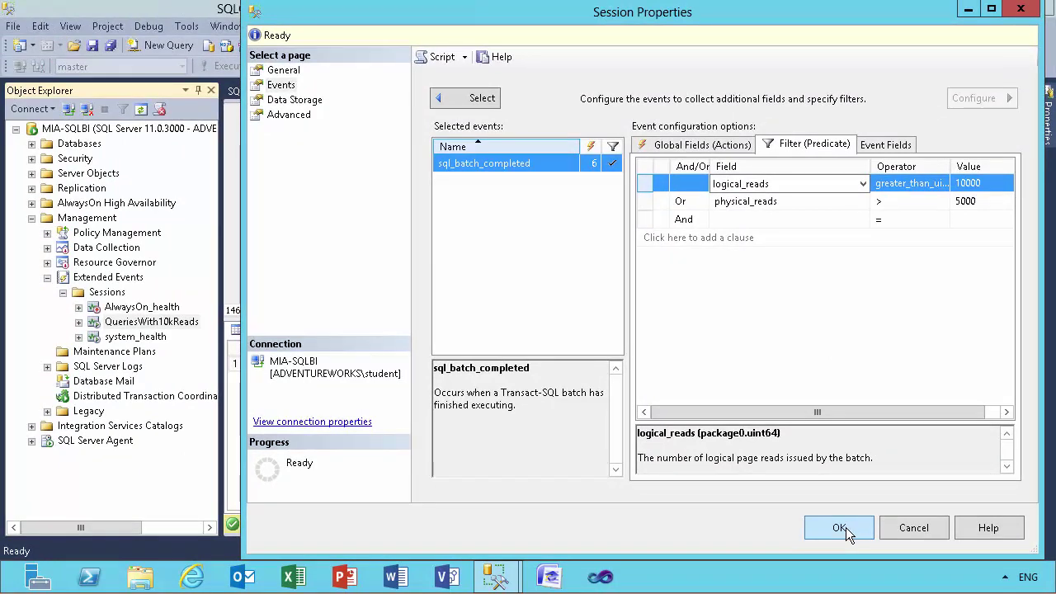
pyautogui.click(848, 527)
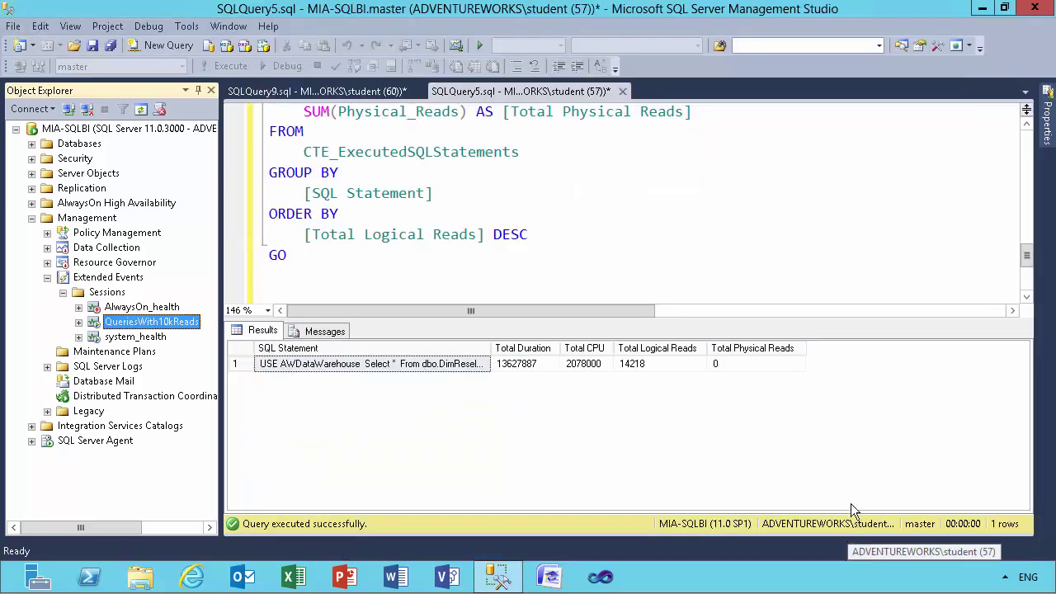
# Step: Watch the QueriesWith10kReads session's live data while rerunning the DimReseller Cross Apply DimProduct query in SQLQuery9.sql
pyautogui.rightClick(127, 326)
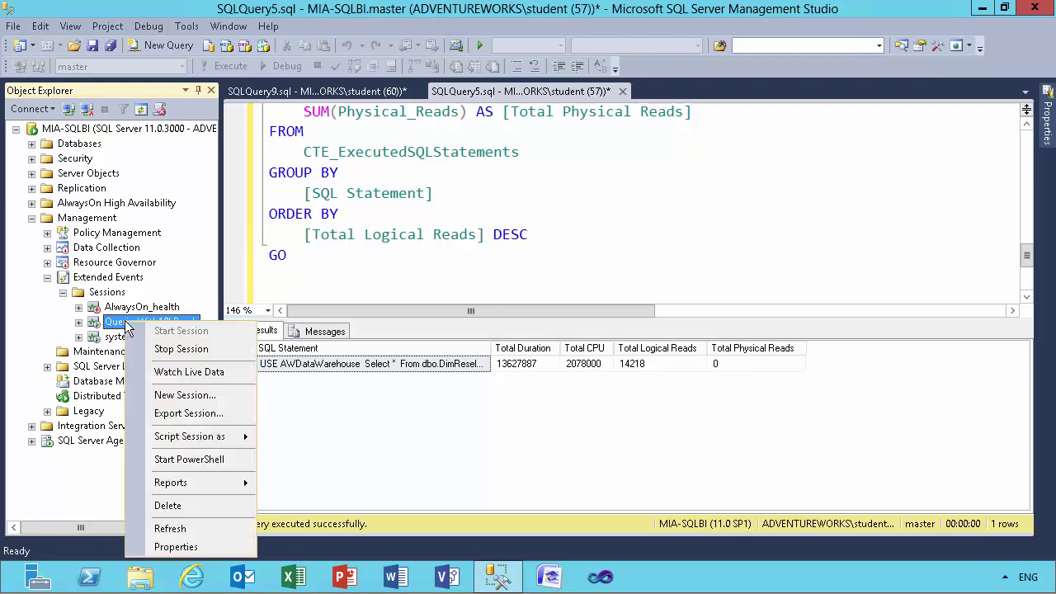
pyautogui.click(190, 373)
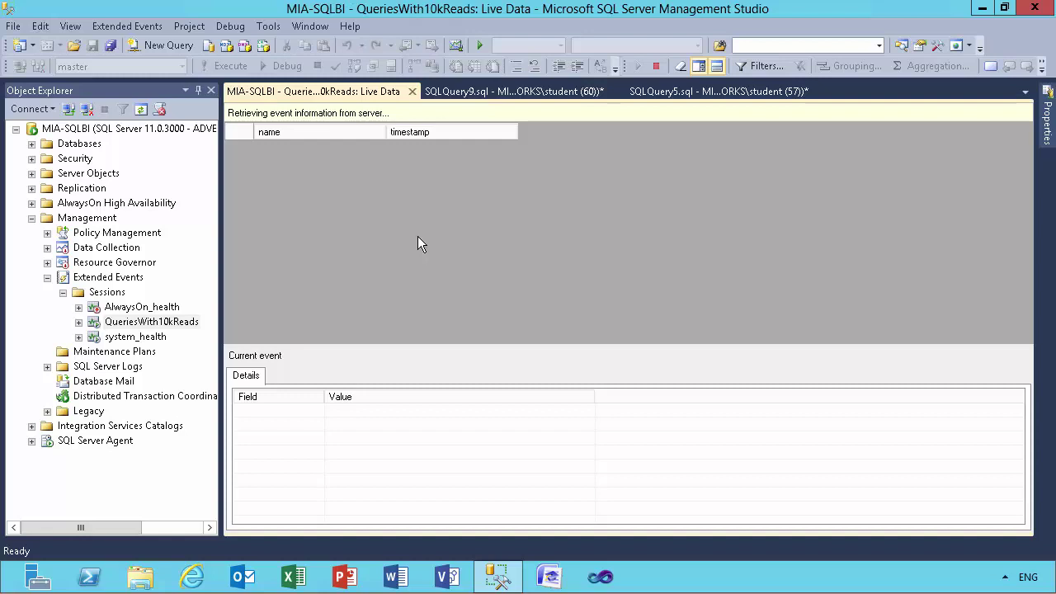
pyautogui.click(526, 91)
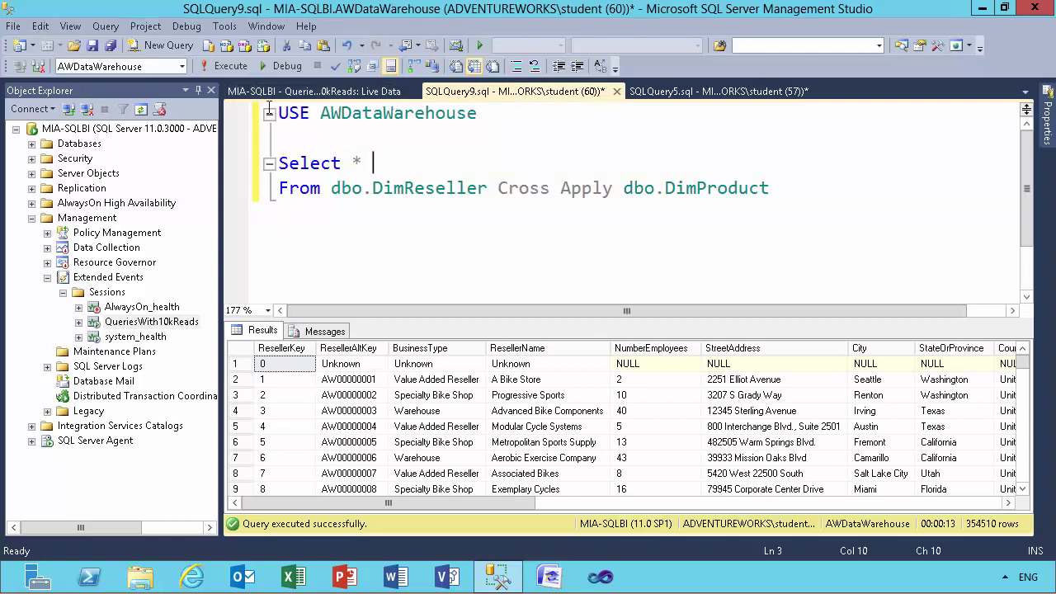
pyautogui.click(226, 65)
pyautogui.click(333, 90)
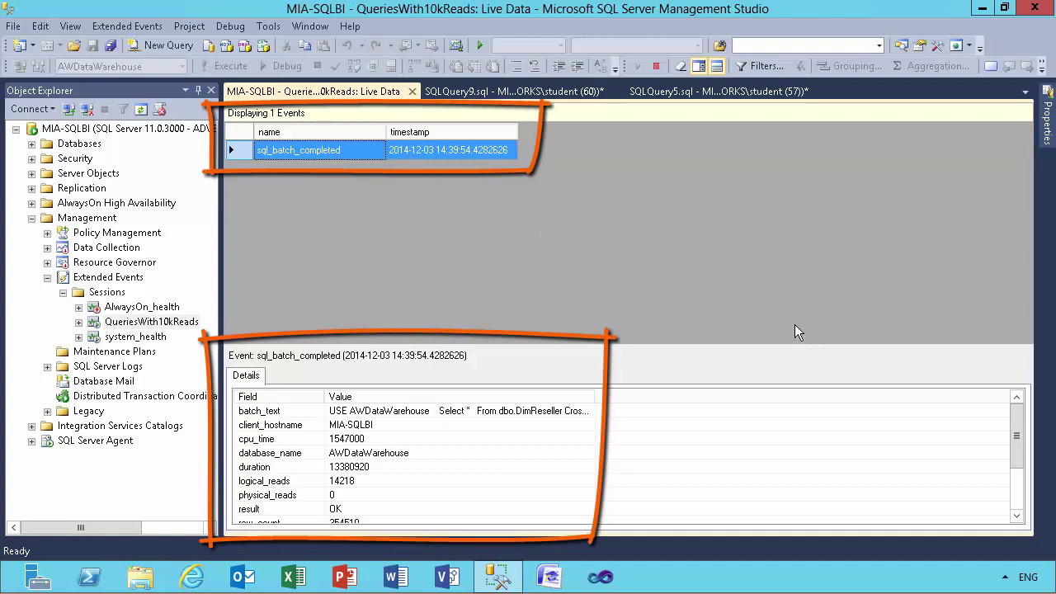
# Step: Examine the columns available for the live data event grid and leave the column selection without changing it
pyautogui.rightClick(454, 136)
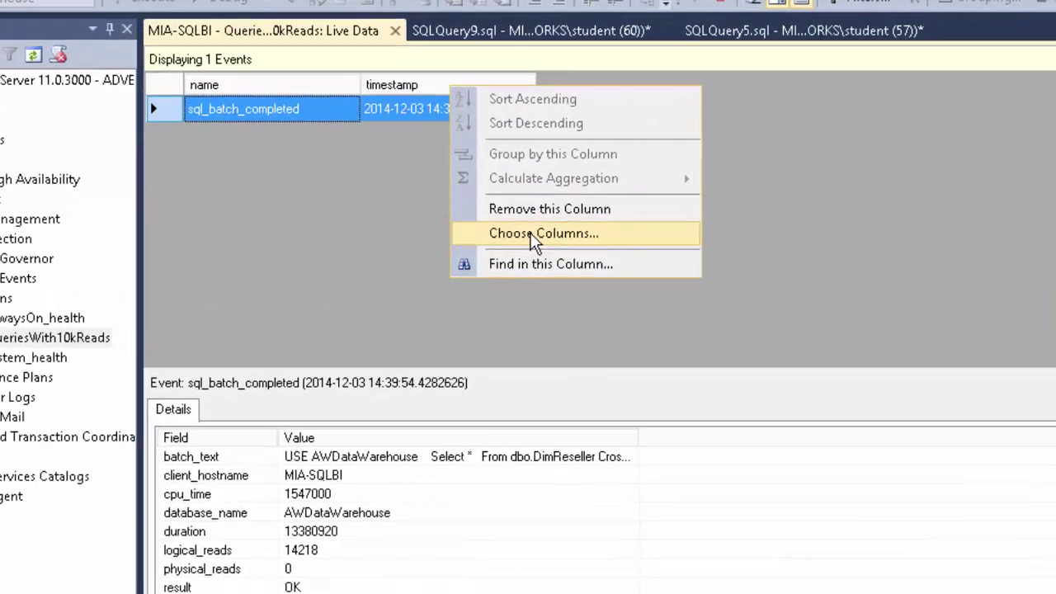
pyautogui.click(535, 235)
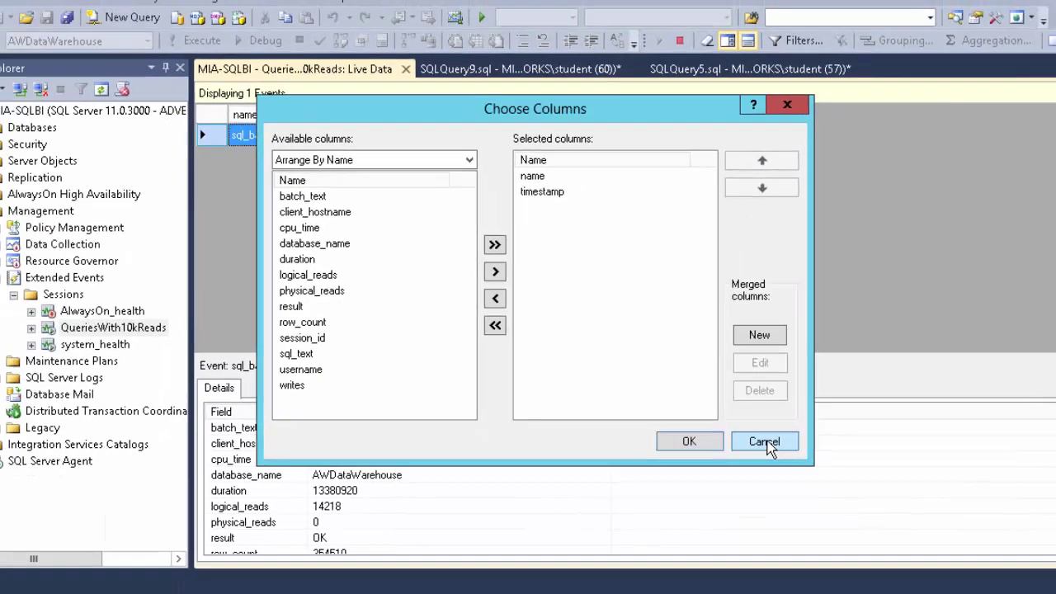
pyautogui.click(766, 443)
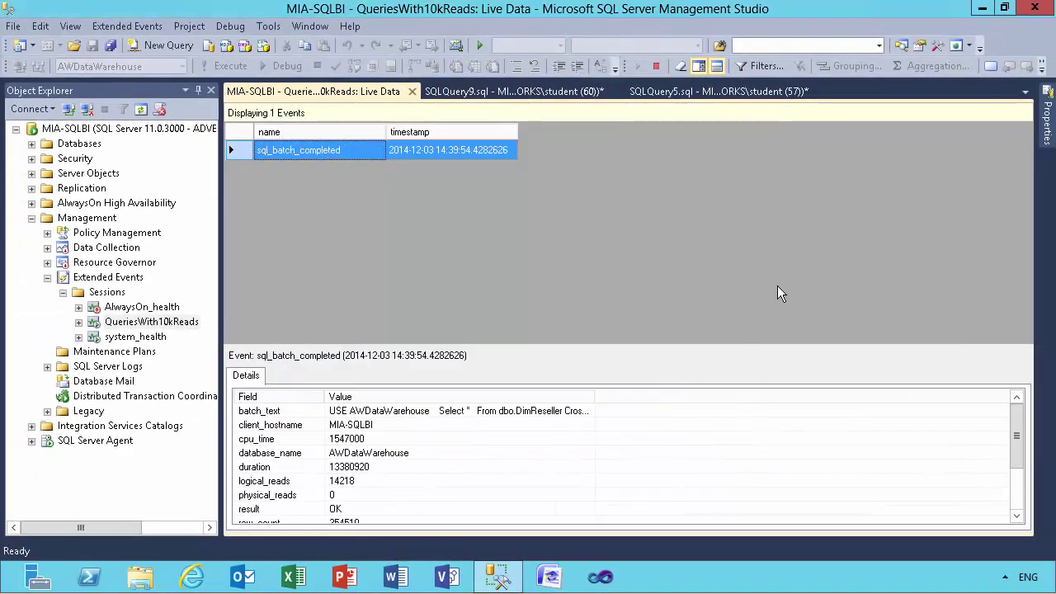